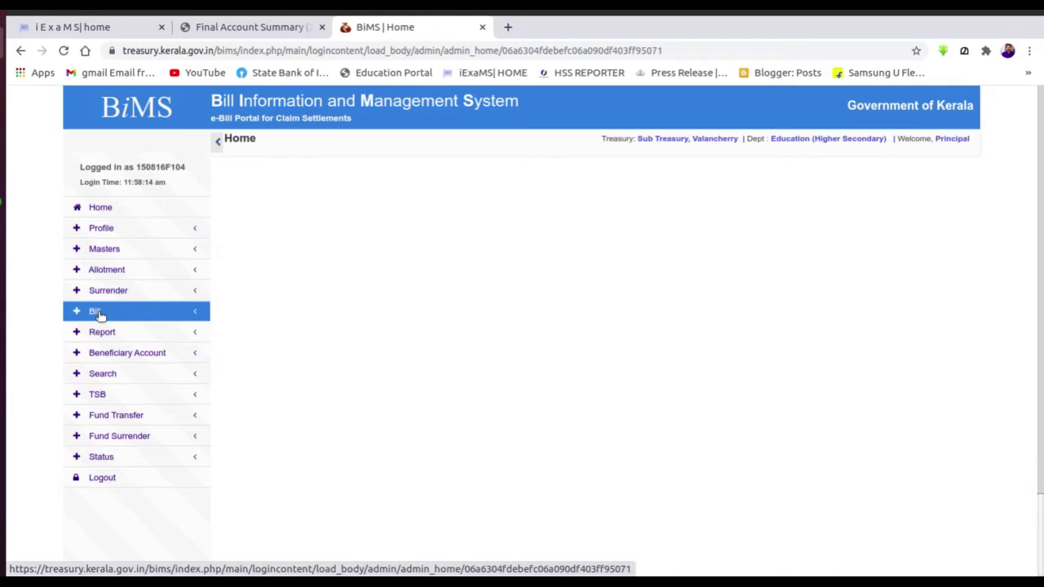
# Open a new bill entry form and set the nature of claim to Contigent Payment.
pyautogui.click(98, 314)
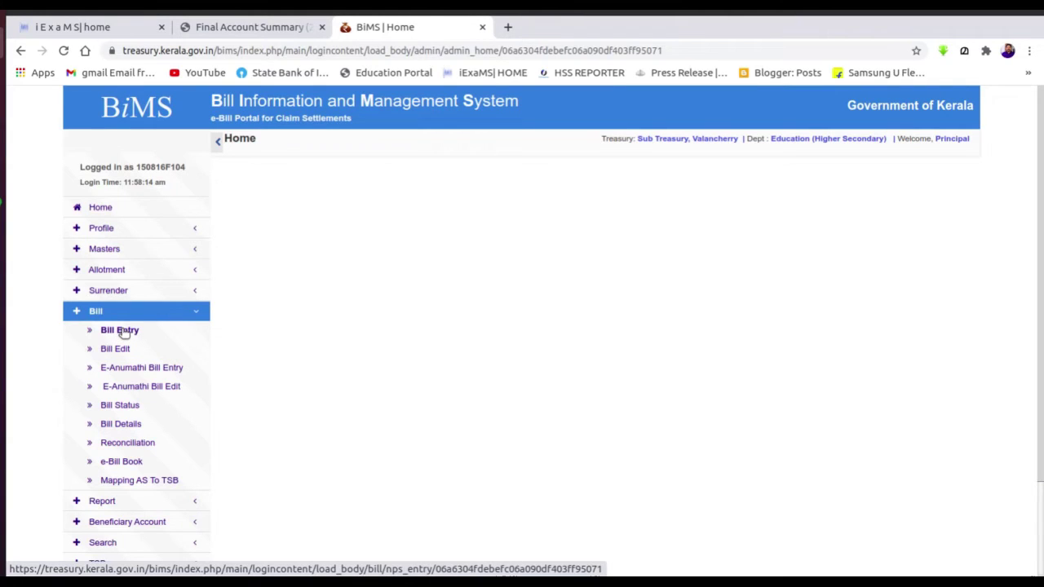
pyautogui.click(122, 331)
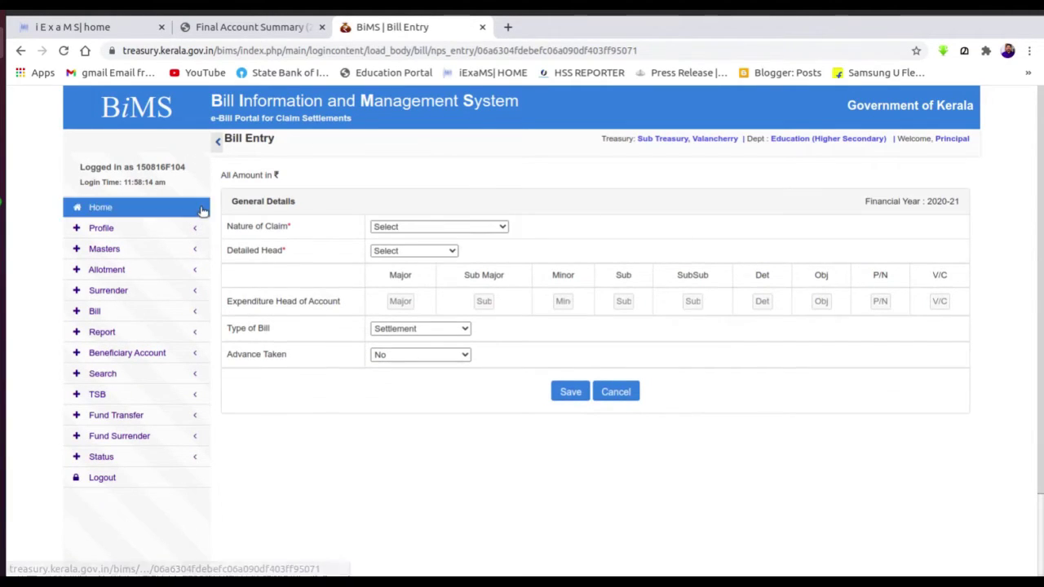
pyautogui.click(423, 229)
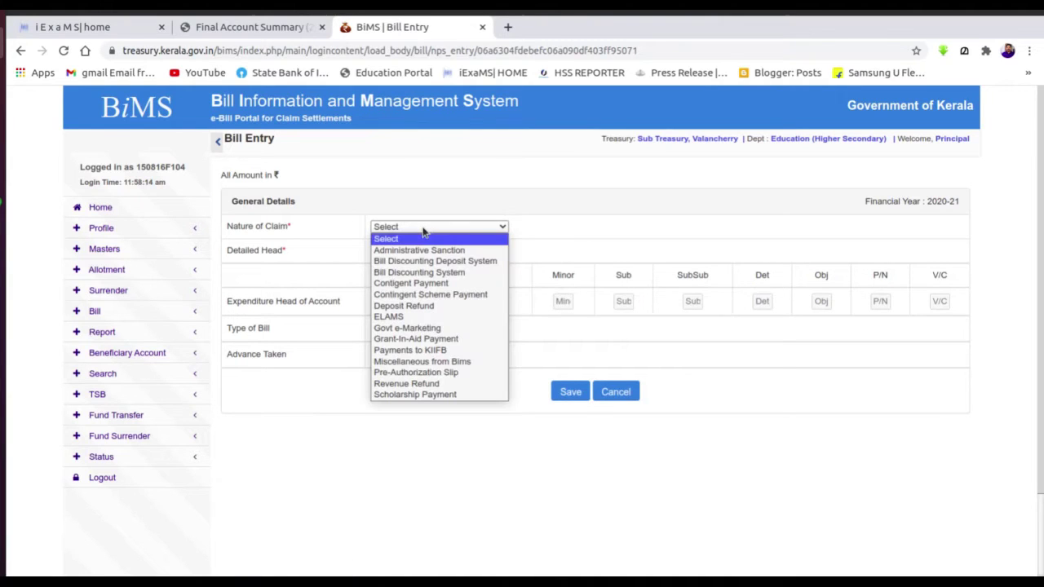
pyautogui.click(424, 283)
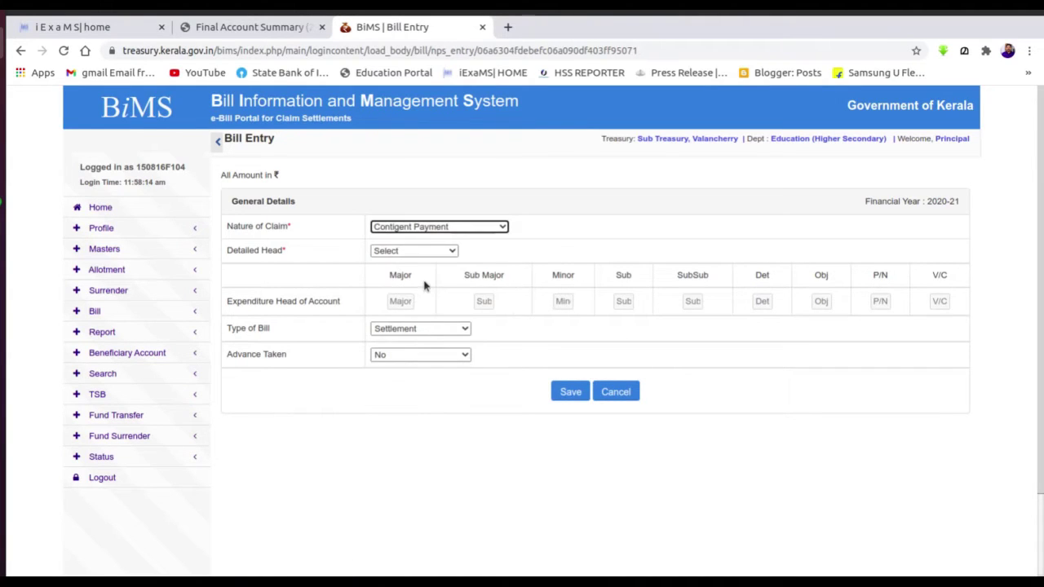
pyautogui.click(414, 253)
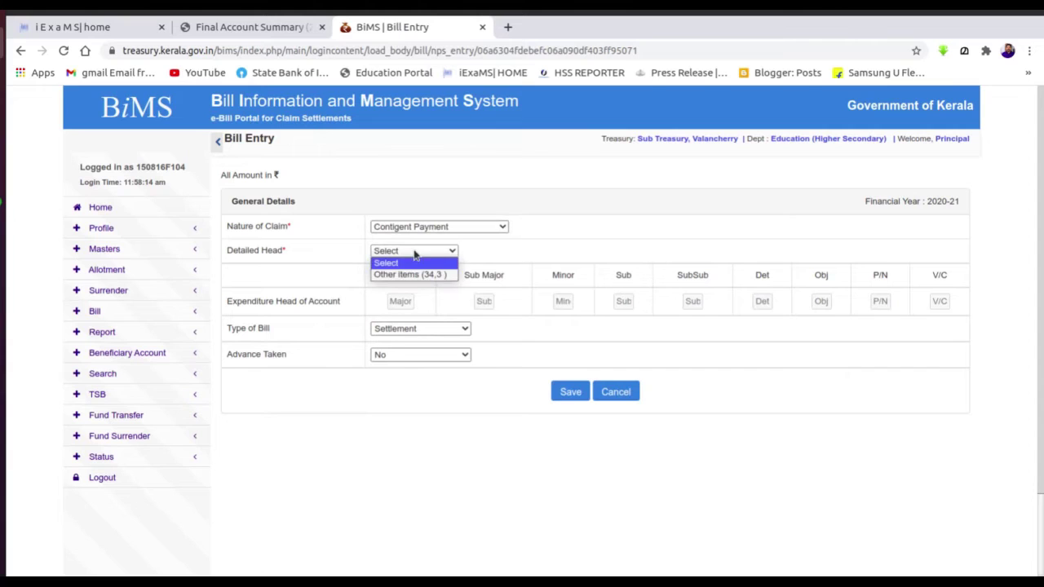
pyautogui.click(413, 270)
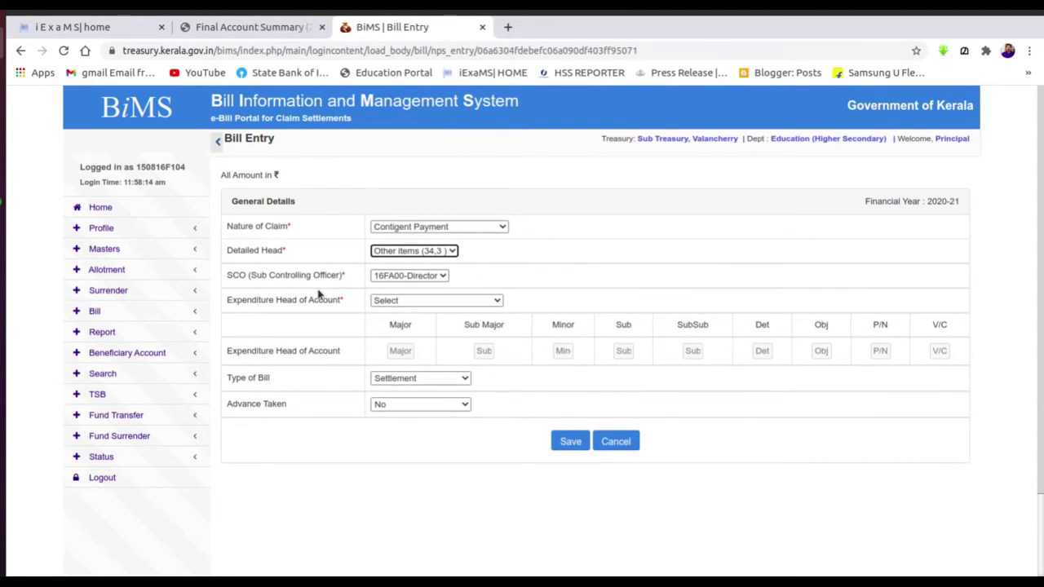
pyautogui.click(417, 301)
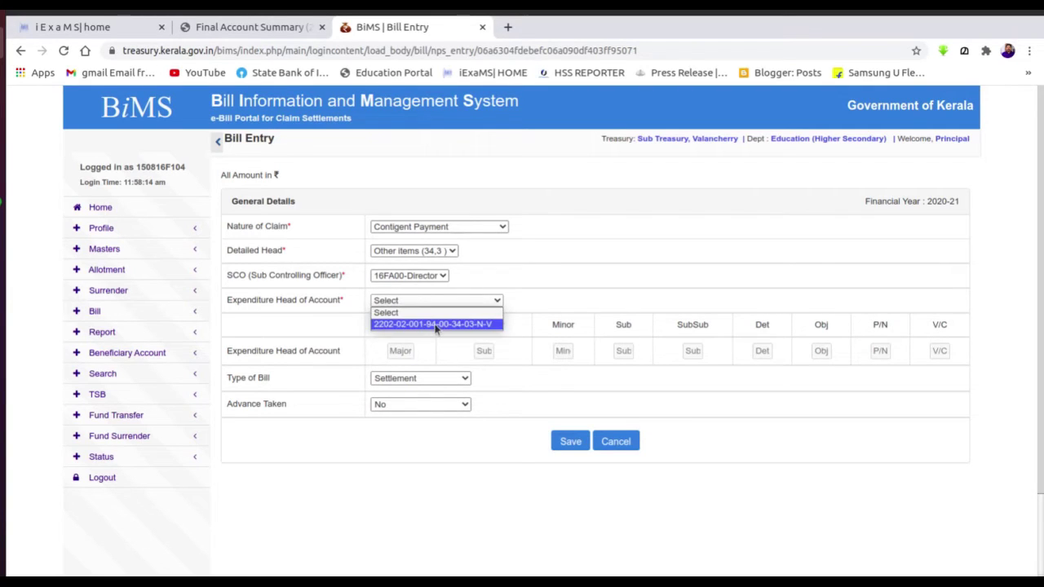
pyautogui.click(436, 324)
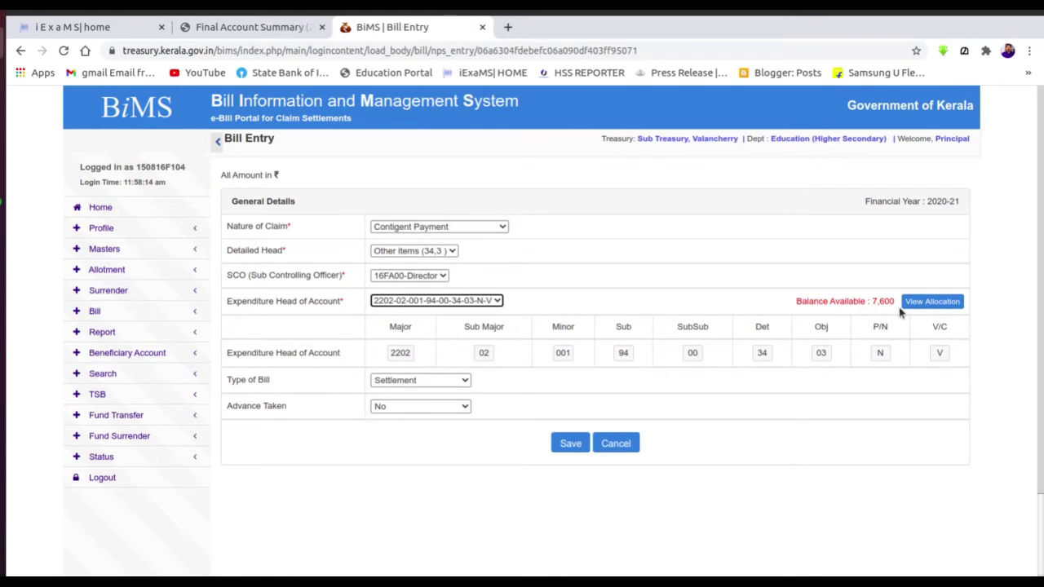
# View the allotment, expenditure and available balance for the chosen expenditure head, and close the details.
pyautogui.click(940, 303)
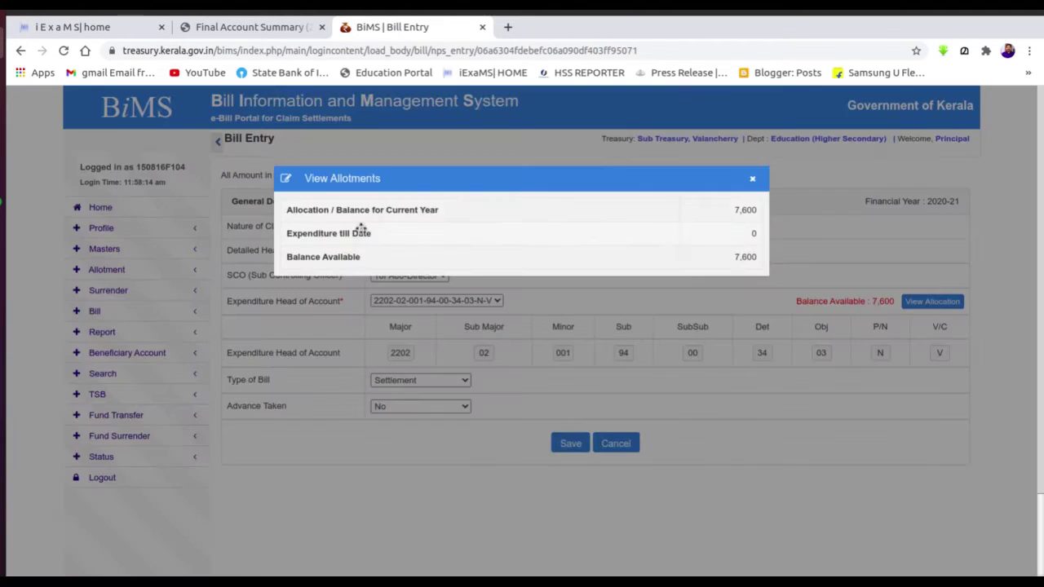
pyautogui.click(752, 178)
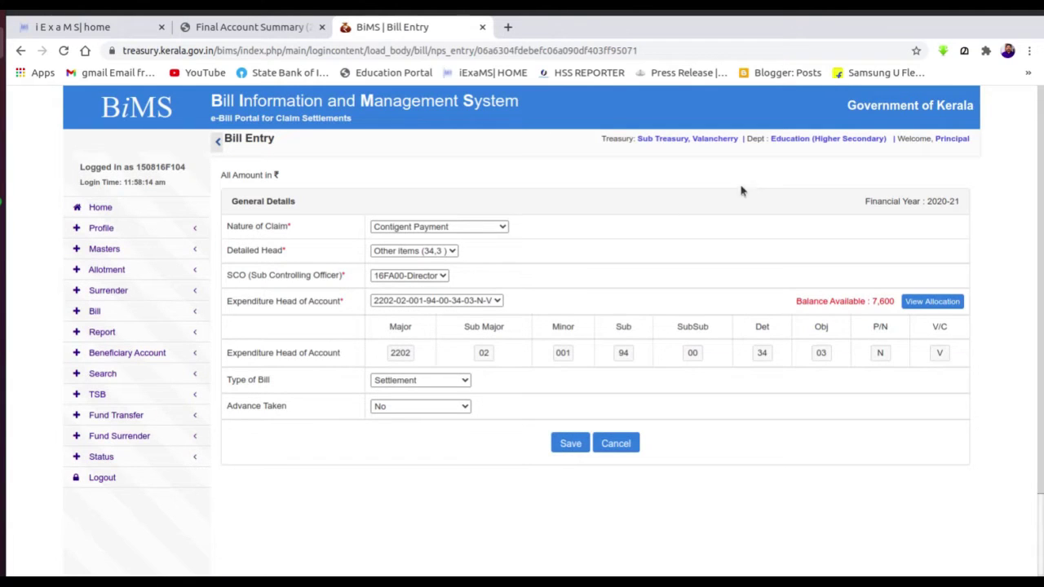
# Choose Settlement as the type of bill with No for advance taken, and save the general details.
pyautogui.scroll(-1, 450, 337)
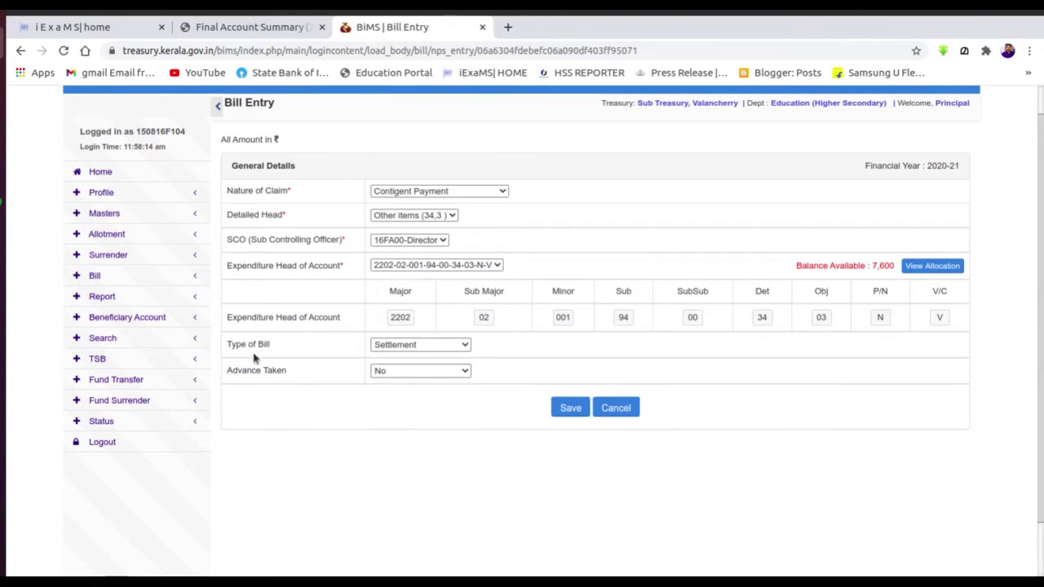
pyautogui.click(421, 345)
pyautogui.click(422, 345)
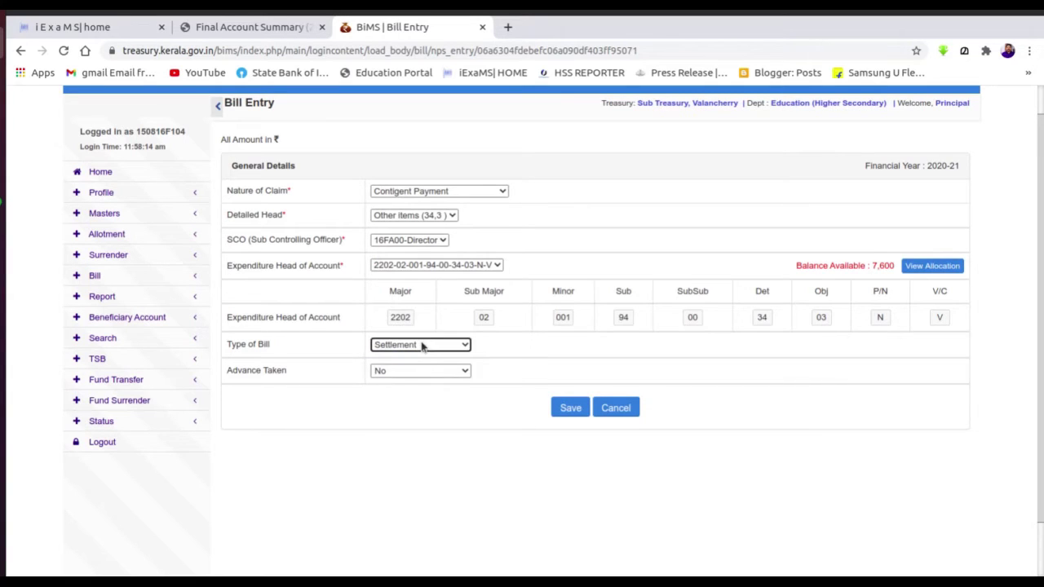
pyautogui.click(422, 345)
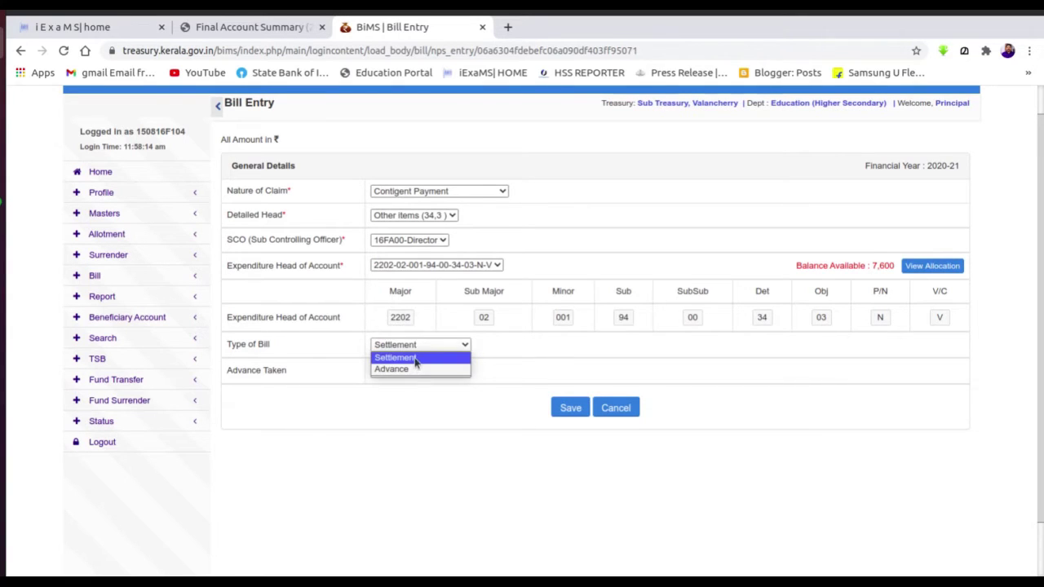
pyautogui.click(413, 360)
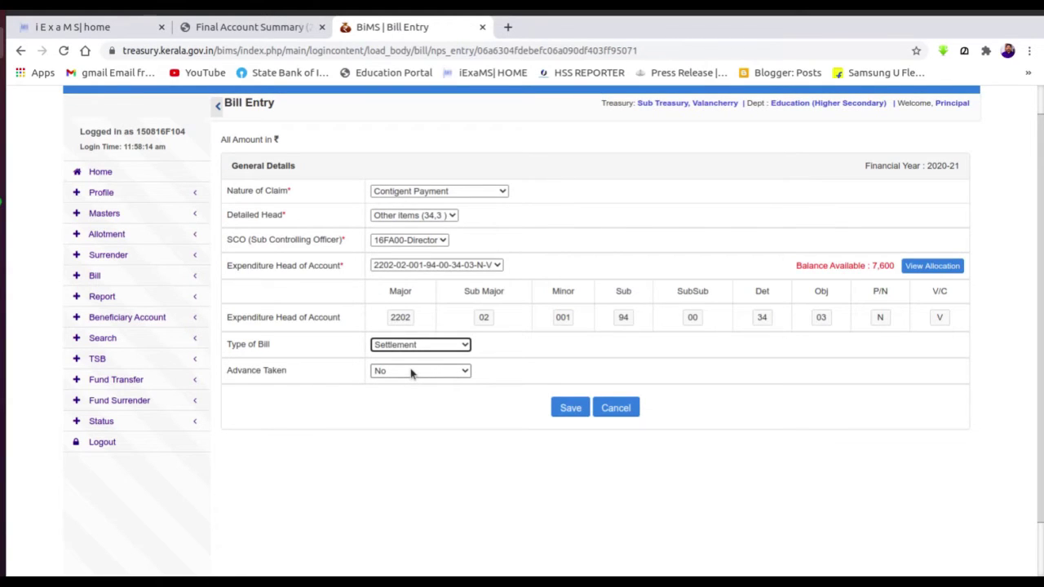
pyautogui.click(412, 372)
pyautogui.click(412, 372)
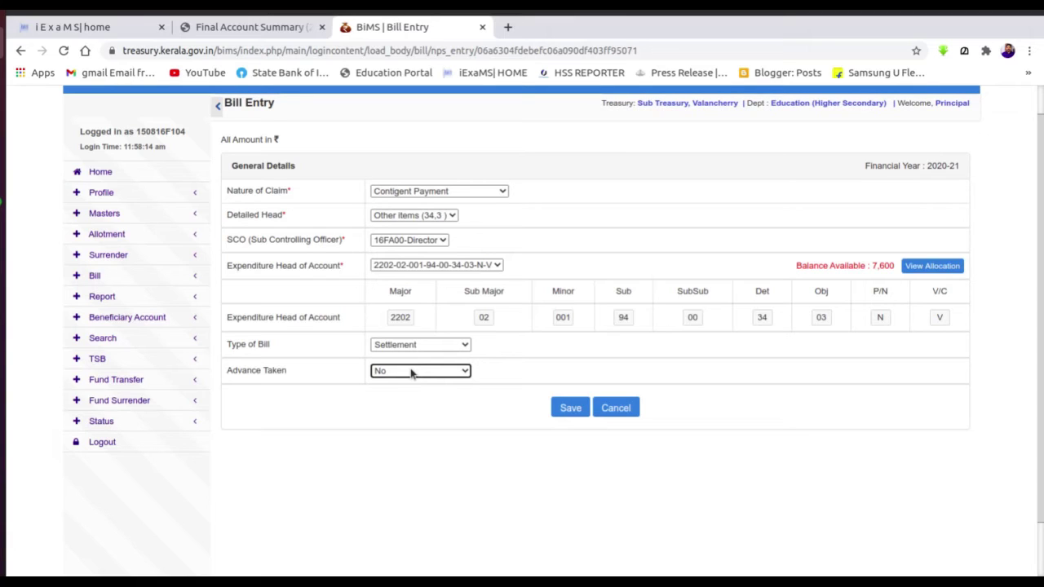
pyautogui.click(411, 372)
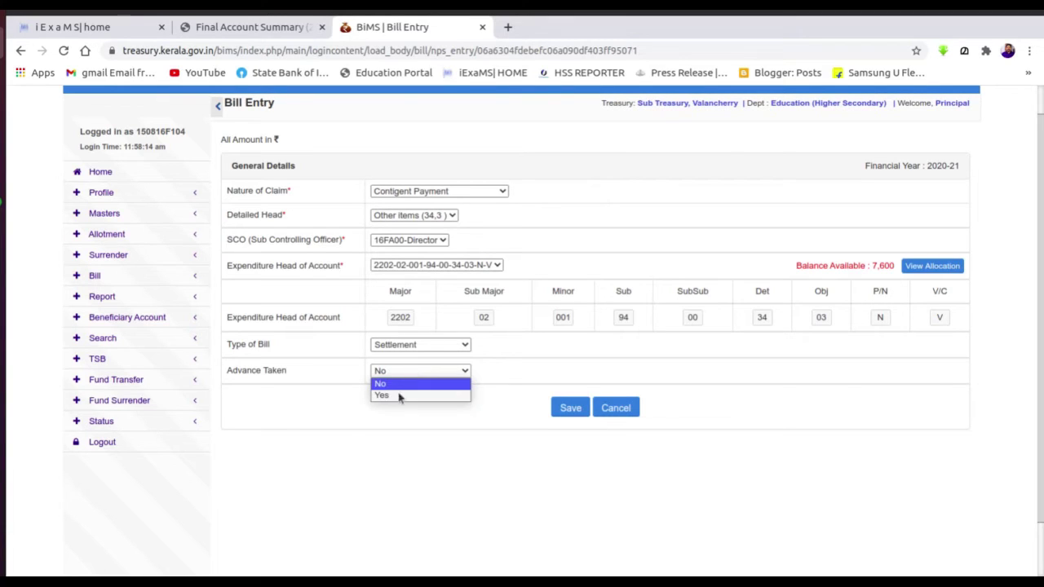
pyautogui.click(445, 426)
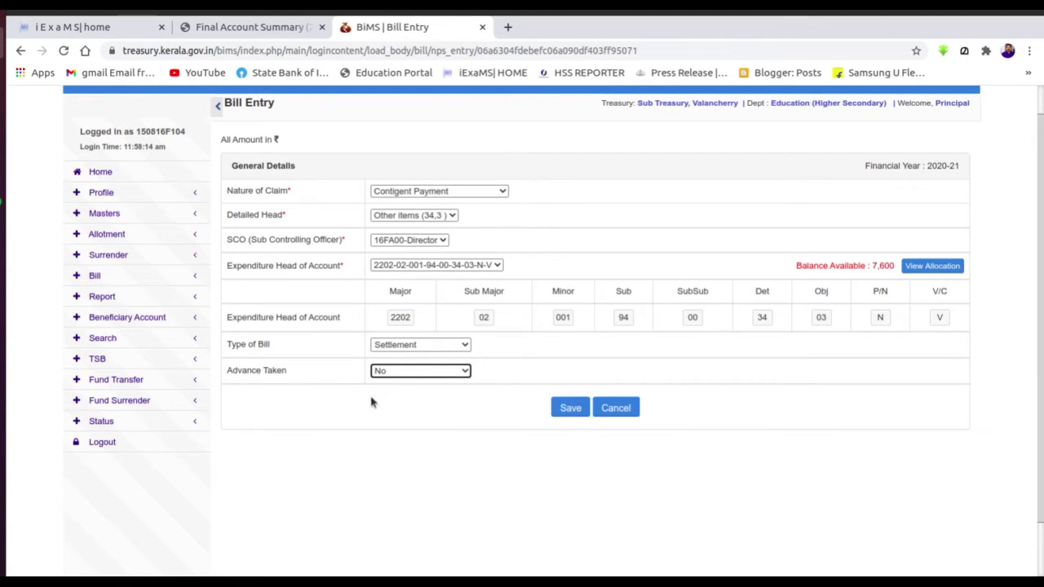
pyautogui.click(572, 407)
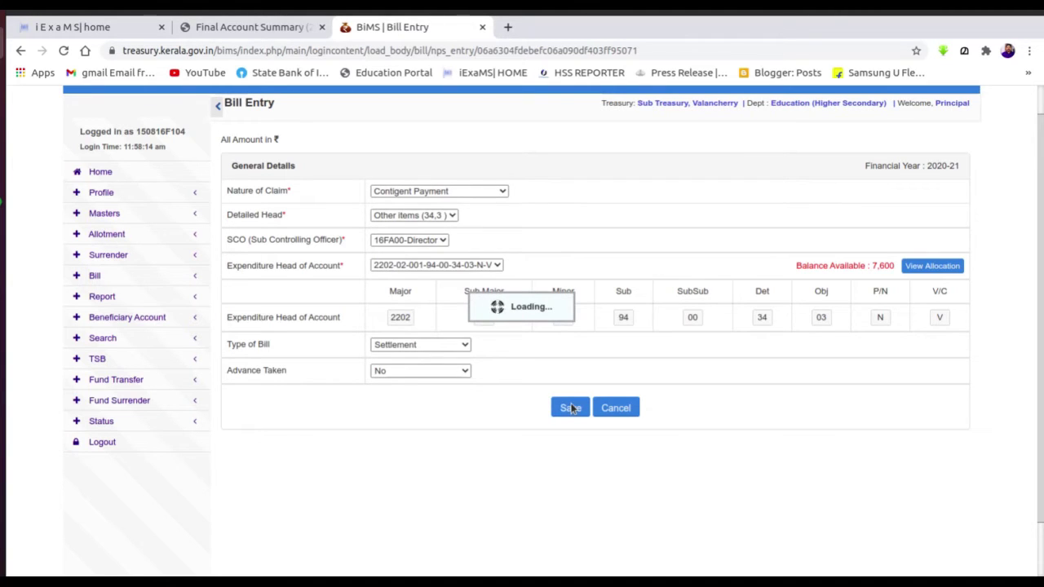
pyautogui.click(641, 145)
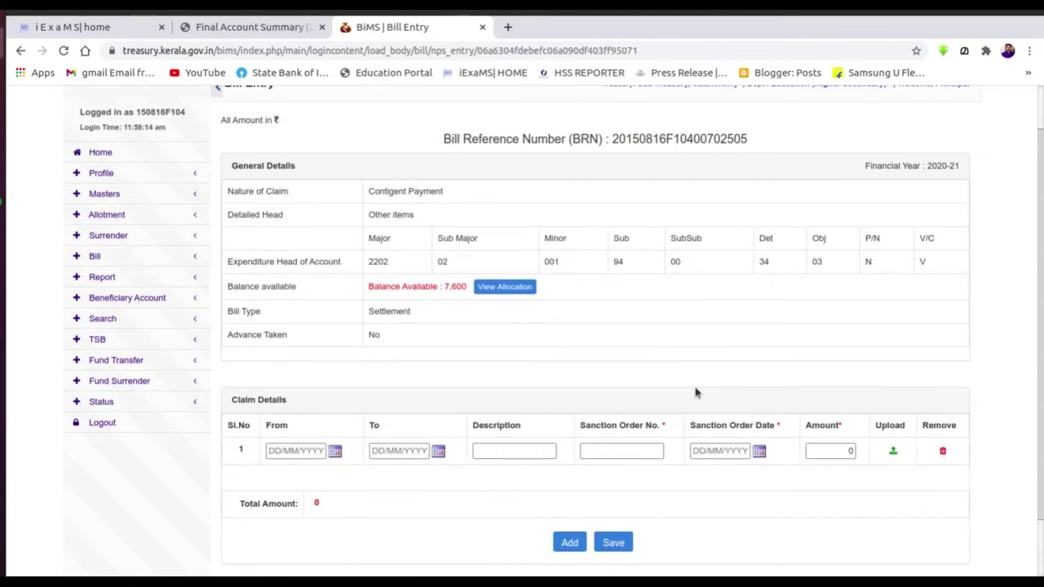
# Fill in the claim row: From 01/112020, To 30/11/2020, the SAY Exam 2020 description, the sanction order number and sanction order date 16/09/2020.
pyautogui.scroll(-2, 695, 391)
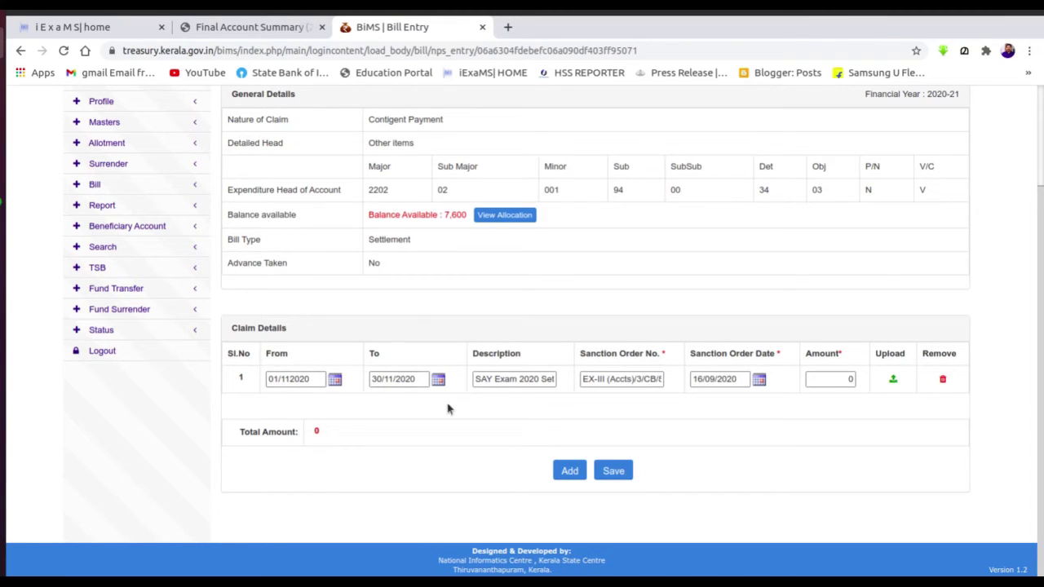
pyautogui.click(490, 380)
pyautogui.click(589, 382)
pyautogui.click(4, 243)
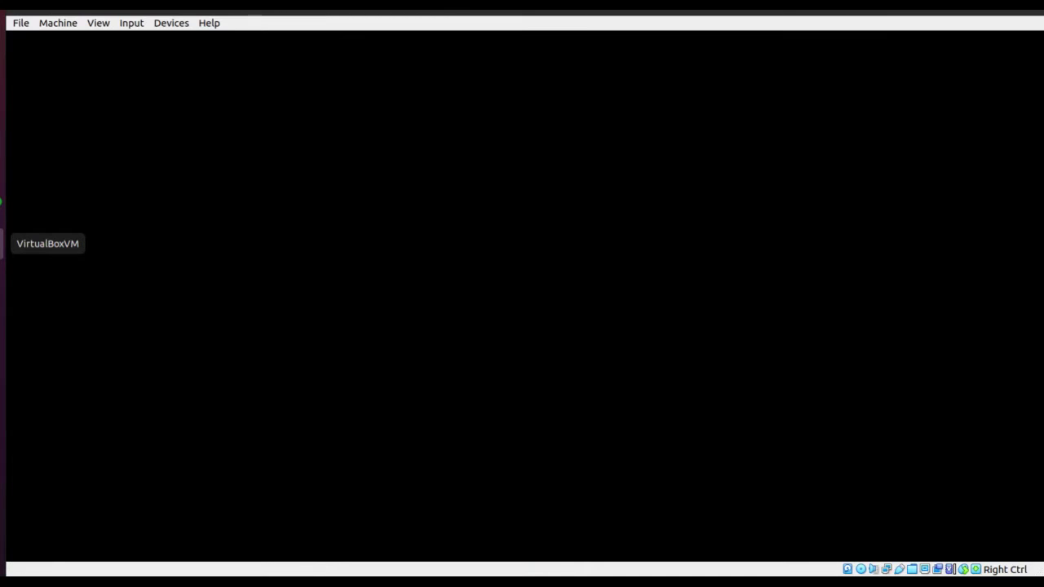
pyautogui.hotkey('alt', 'Tab')
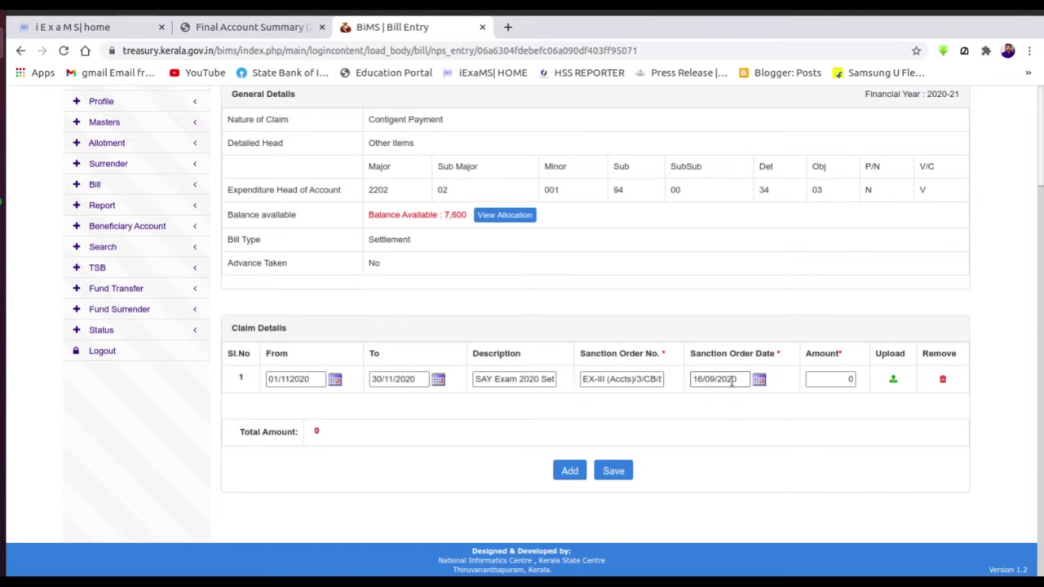
# Look up the grand total in the Final Account Summary PDF and enter 7281 as the claim amount.
pyautogui.click(824, 379)
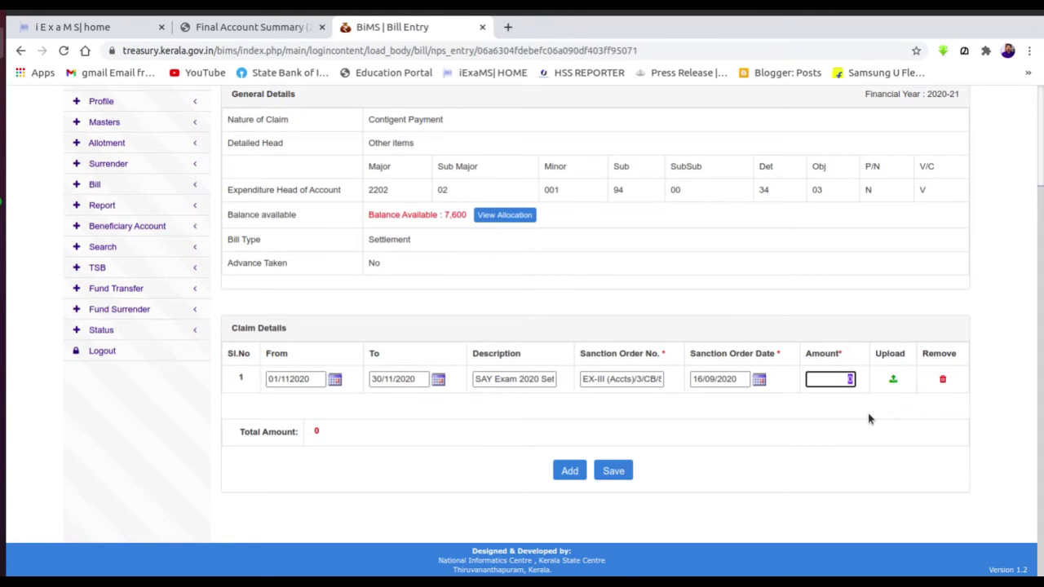
pyautogui.click(245, 29)
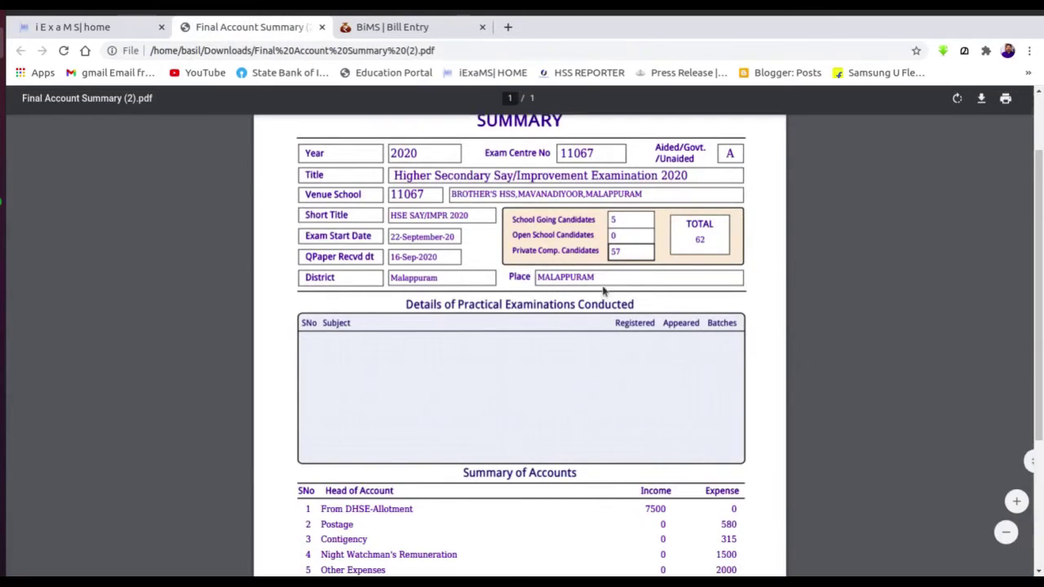
pyautogui.scroll(-3, 650, 337)
pyautogui.click(699, 438)
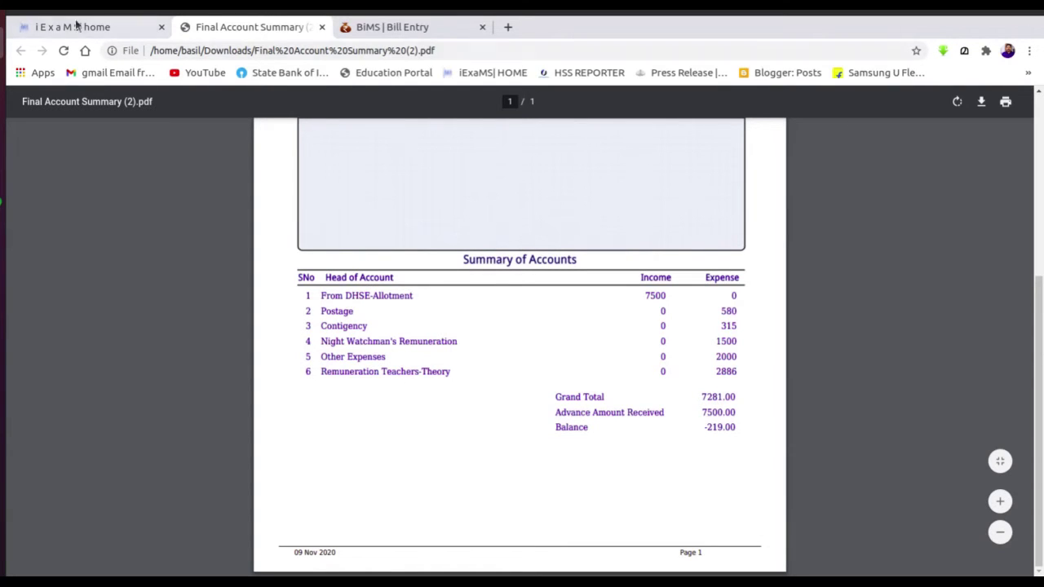
pyautogui.click(392, 27)
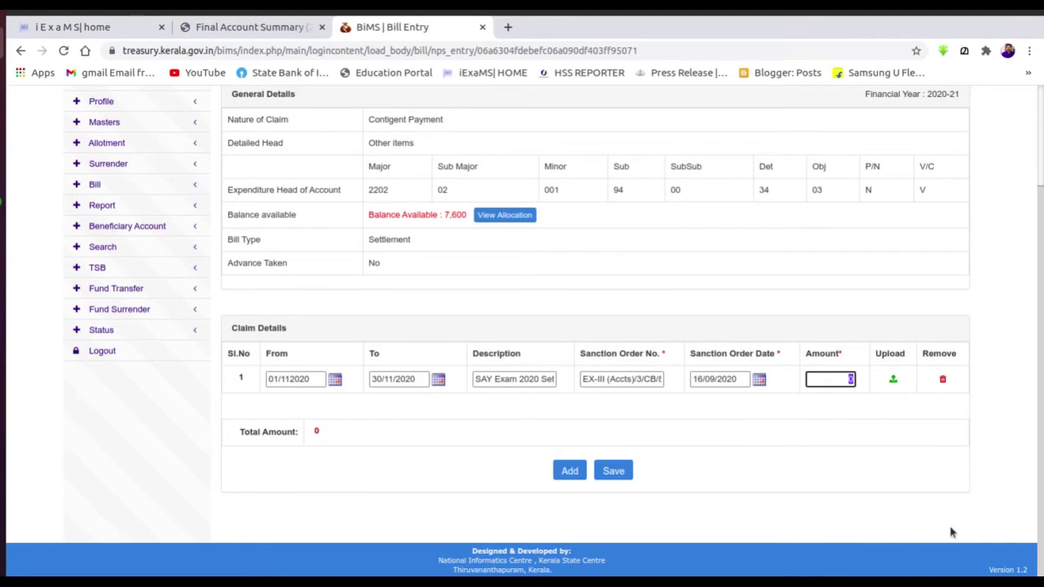
pyautogui.write('7281')
# Compare the entered amount with the grand total and advance amount in the Final Account Summary, and review the claim row.
pyautogui.click(241, 34)
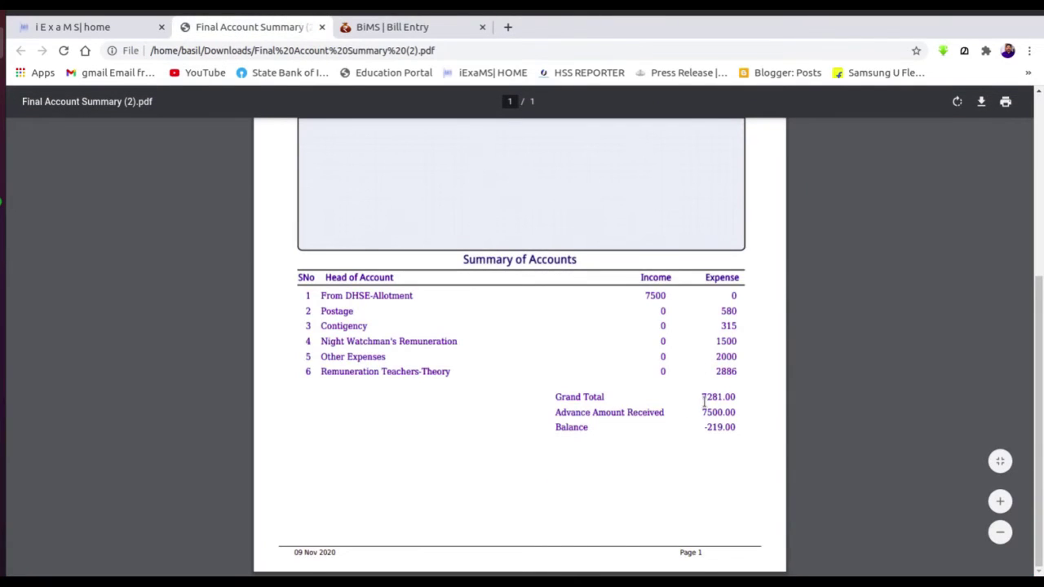
pyautogui.click(408, 26)
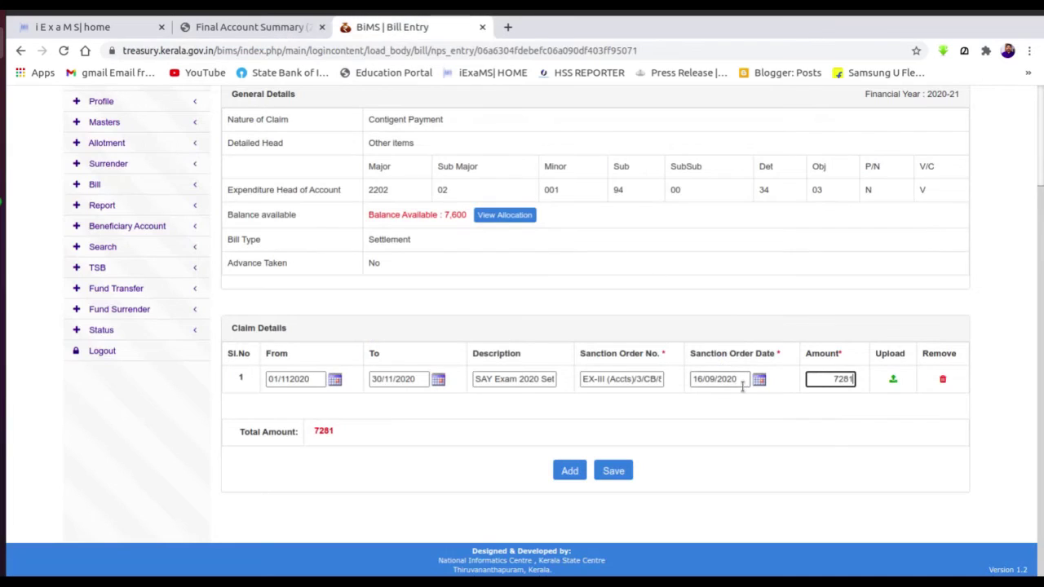
pyautogui.click(291, 28)
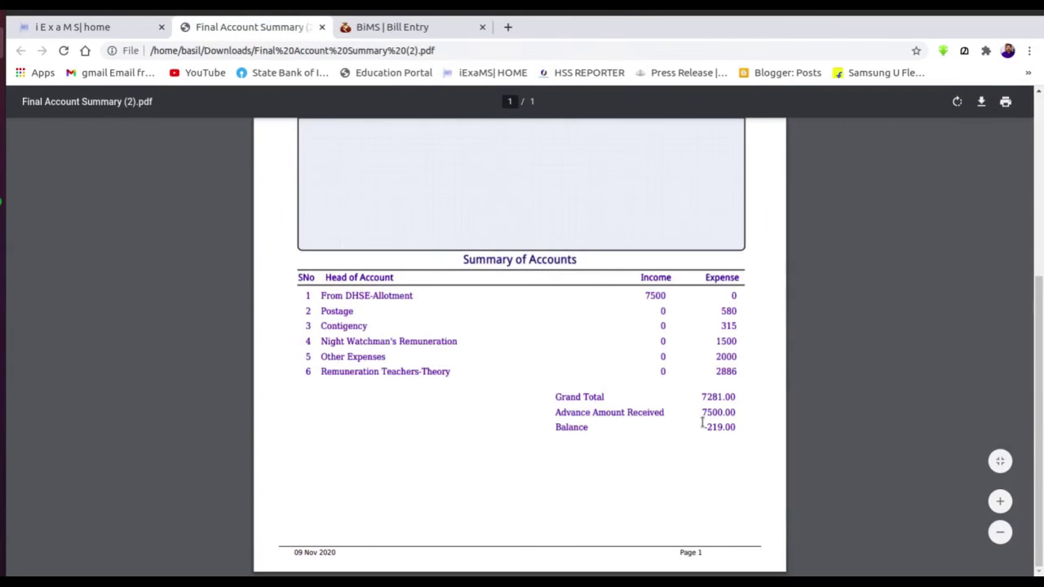
pyautogui.click(388, 33)
pyautogui.click(804, 425)
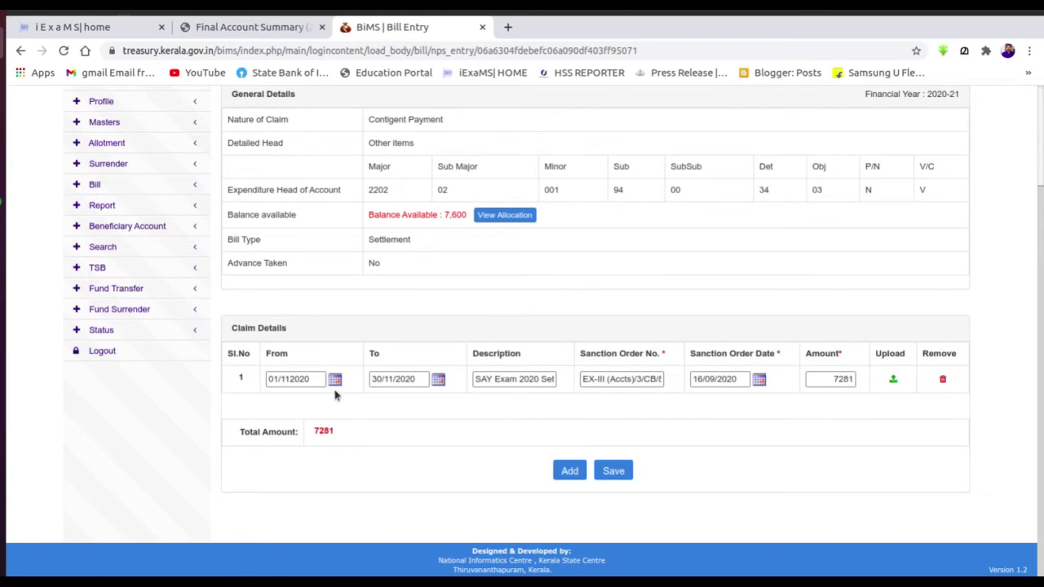
pyautogui.click(415, 378)
pyautogui.moveTo(817, 378); pyautogui.dragTo(858, 385)
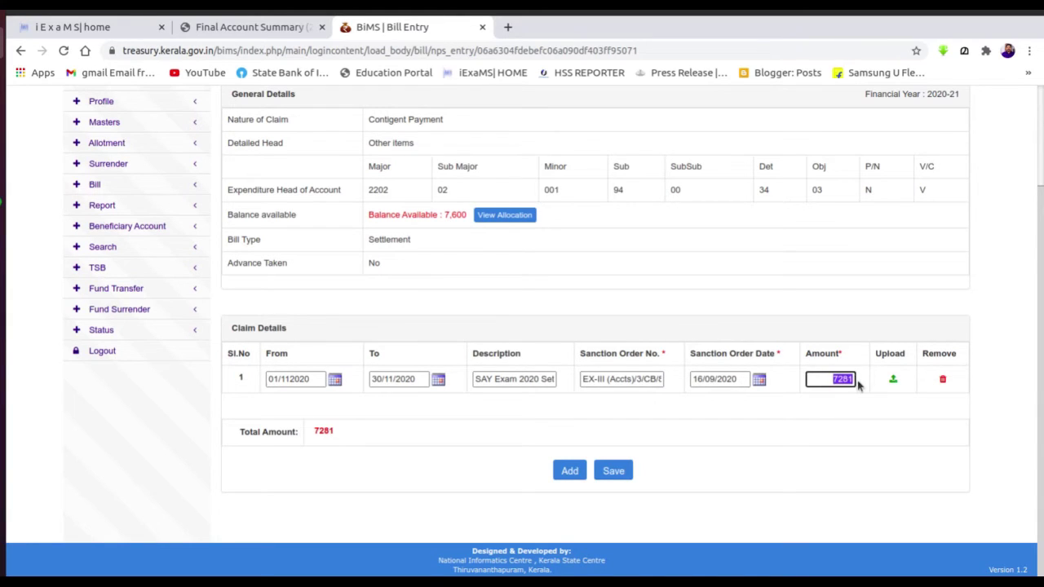
pyautogui.click(895, 410)
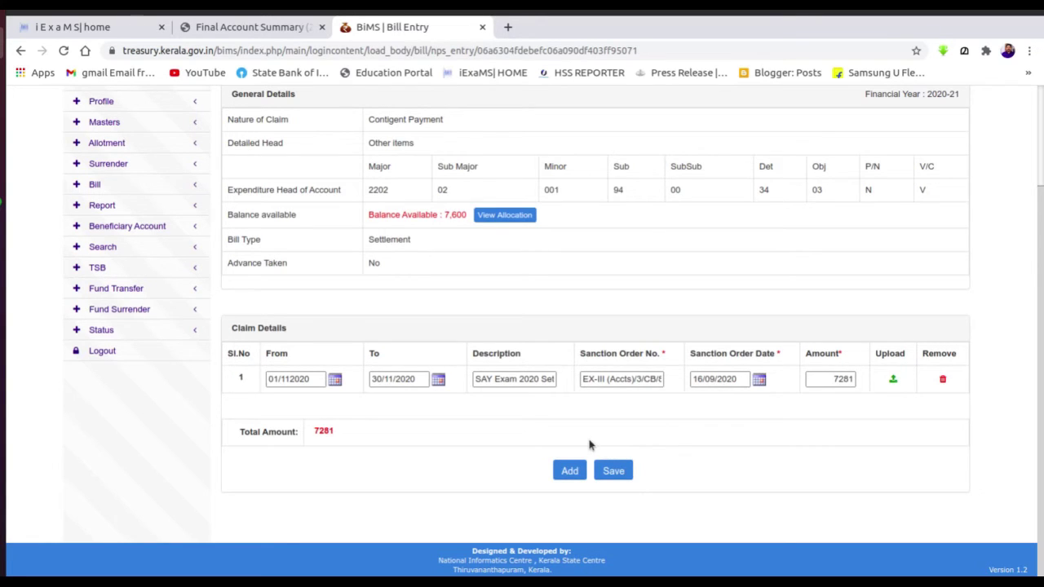
# Try to save the claim details, and correct the From date to 01/11/2020 for a second save attempt.
pyautogui.click(620, 470)
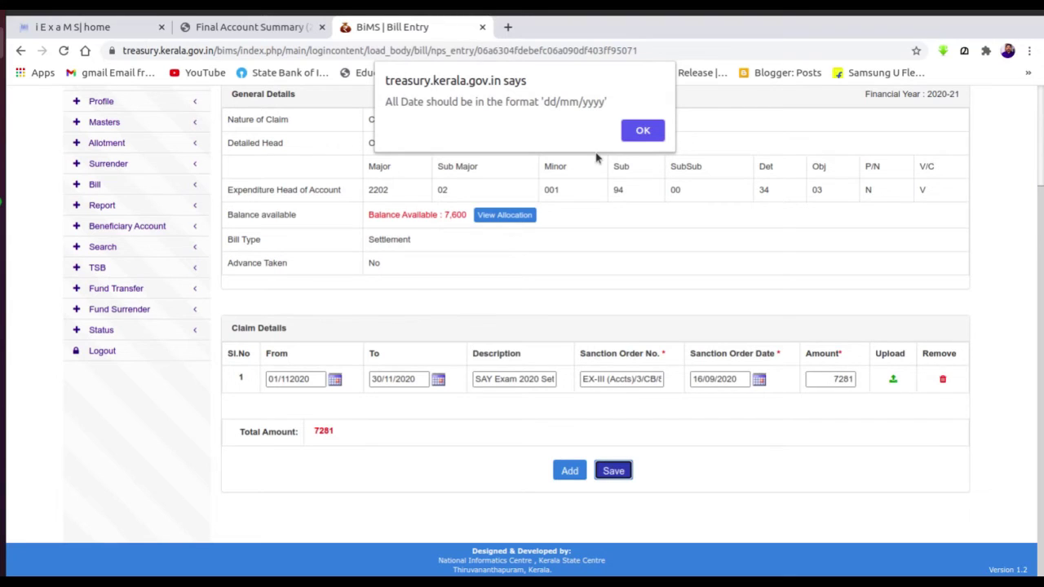
pyautogui.click(643, 131)
pyautogui.click(291, 374)
pyautogui.click(292, 374)
pyautogui.write('/')
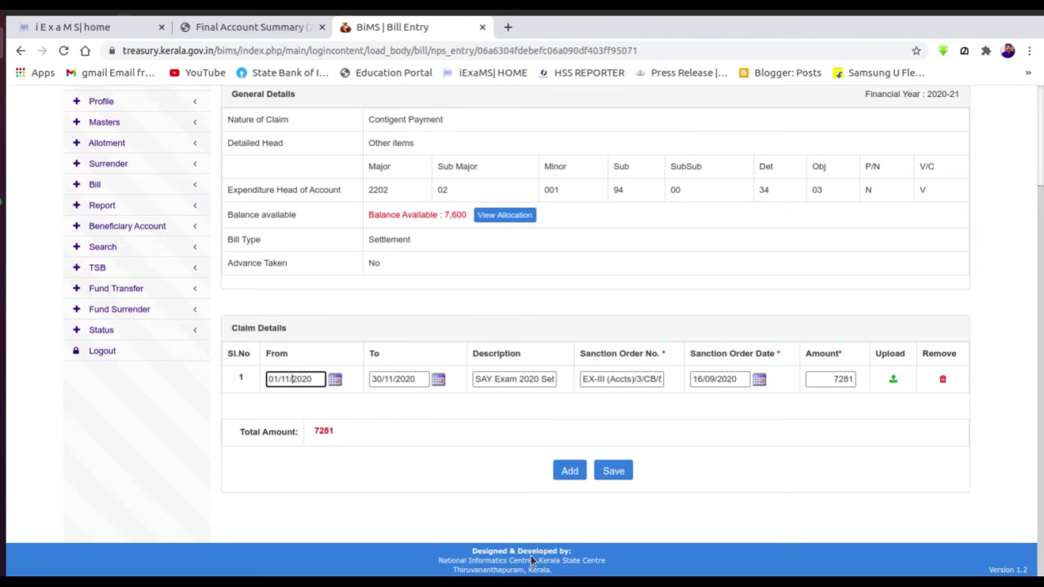
pyautogui.click(619, 475)
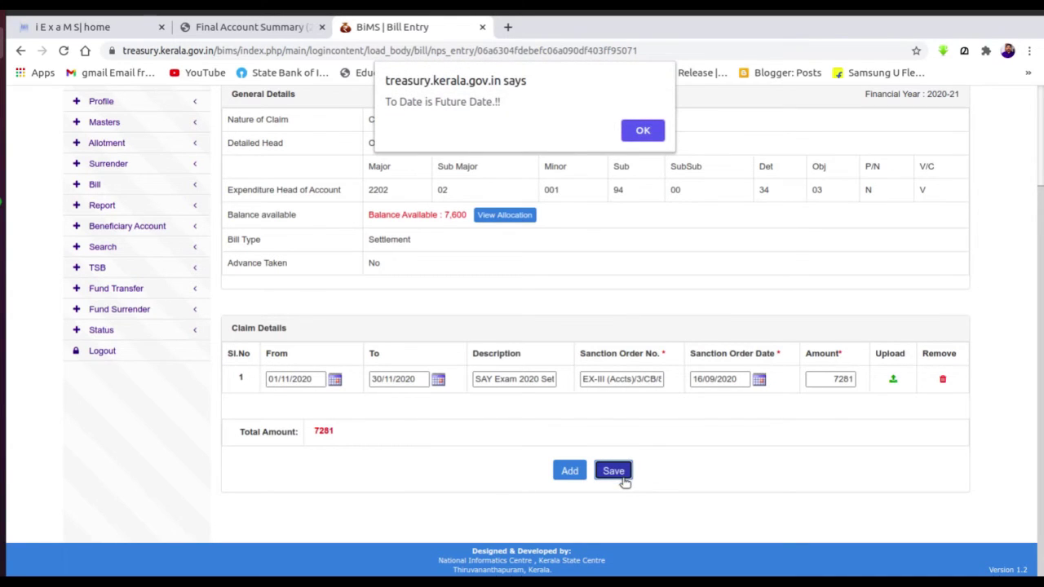
# Set the claim's To date to 09/11/2020 and save the claim details.
pyautogui.click(643, 131)
pyautogui.click(424, 377)
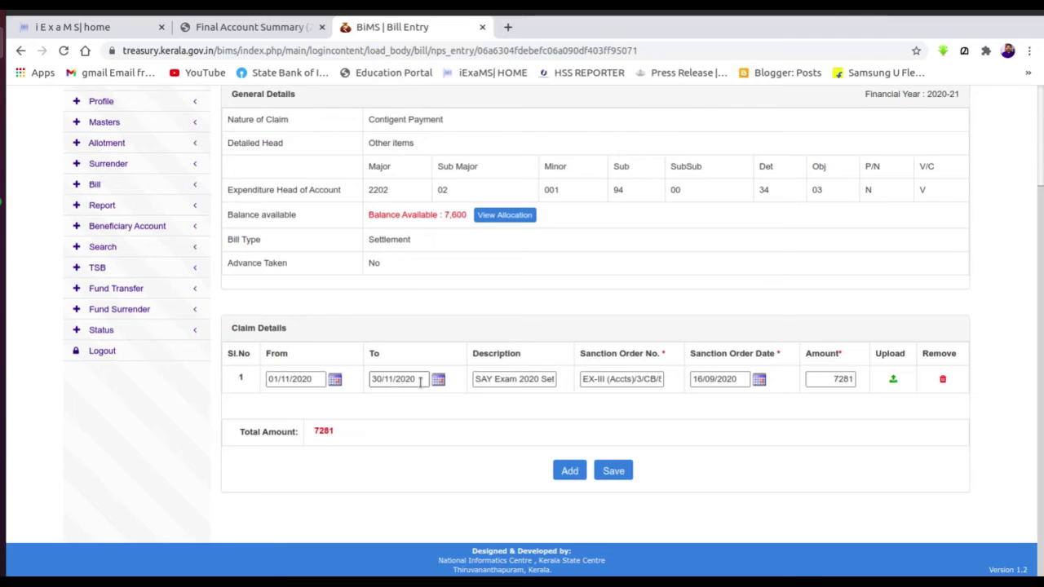
pyautogui.moveTo(427, 380); pyautogui.dragTo(316, 383)
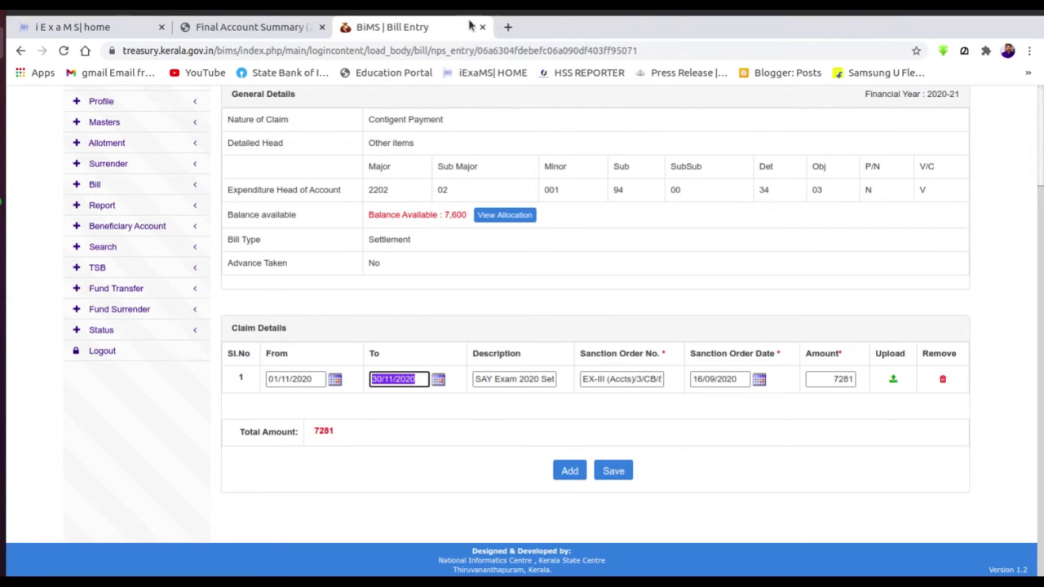
pyautogui.write('09')
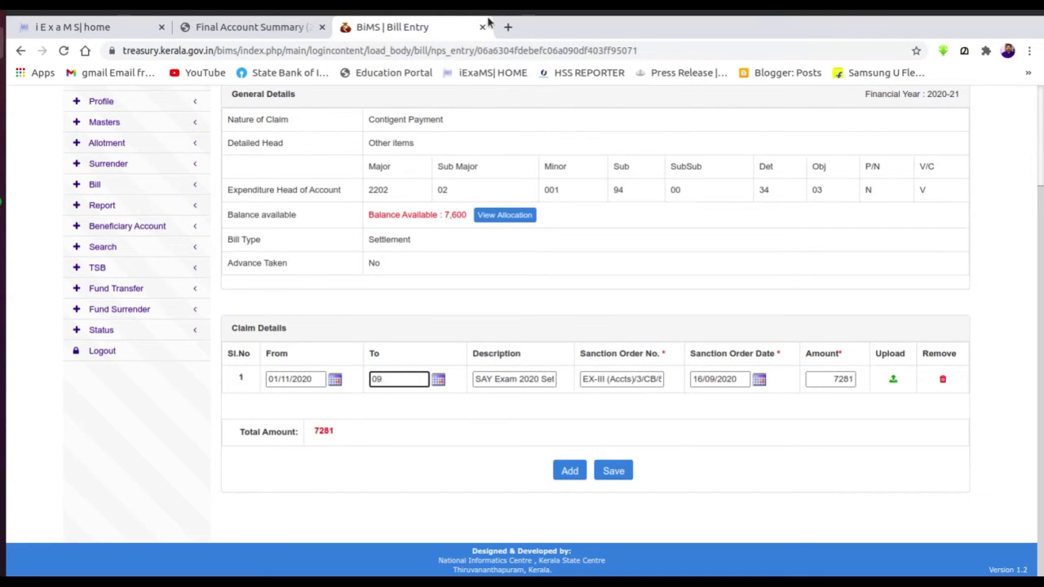
pyautogui.write('/11/2020')
pyautogui.click(624, 478)
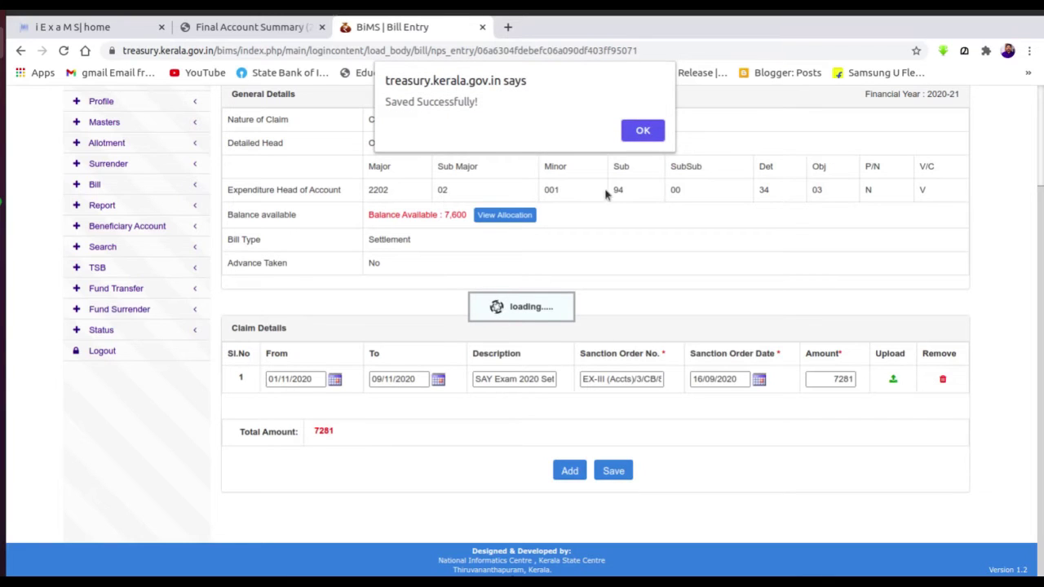
pyautogui.click(643, 132)
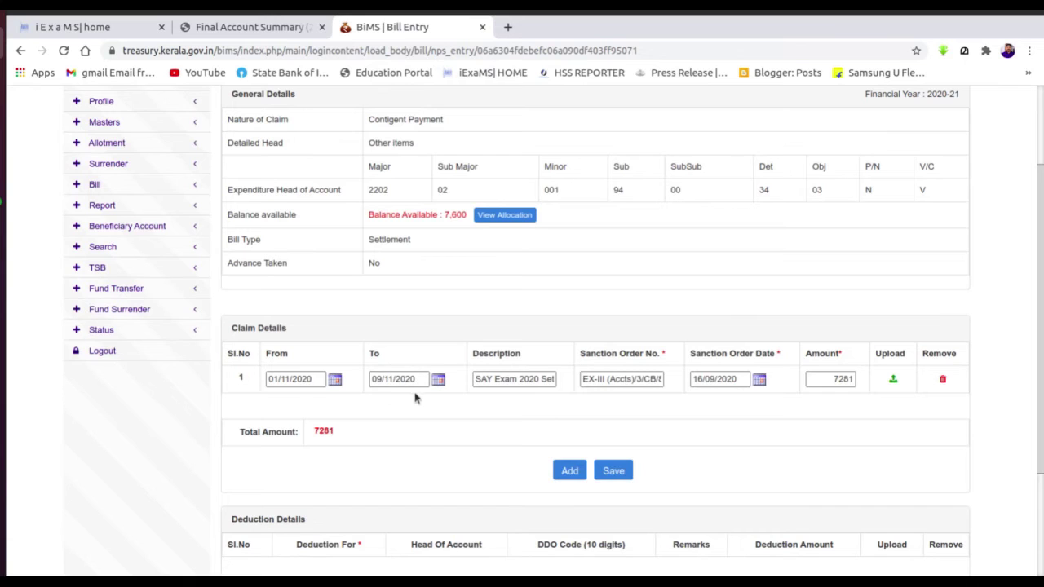
# Skip the deduction details and proceed to the beneficiary details.
pyautogui.scroll(-4, 418, 397)
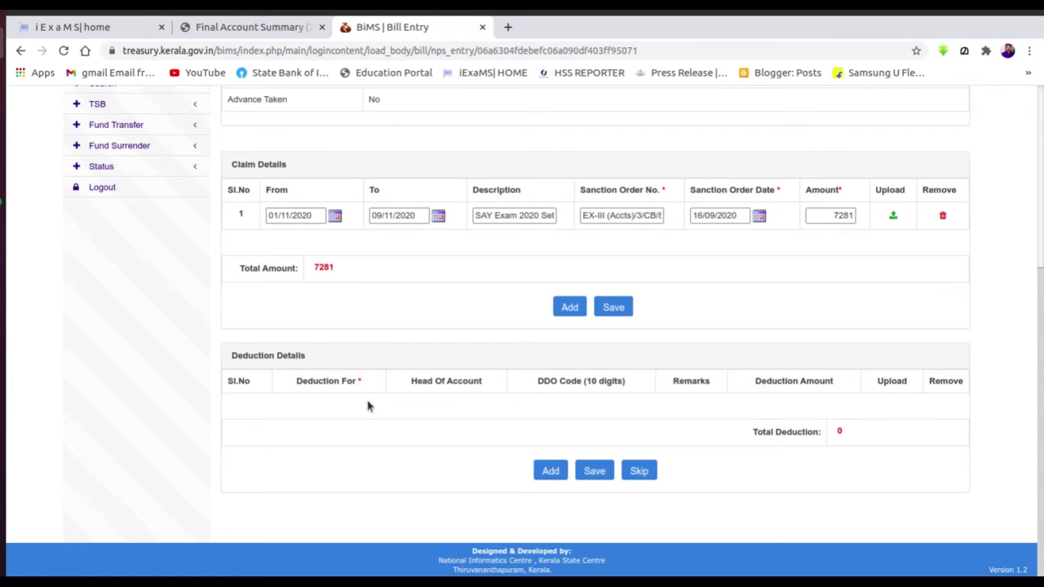
pyautogui.click(642, 473)
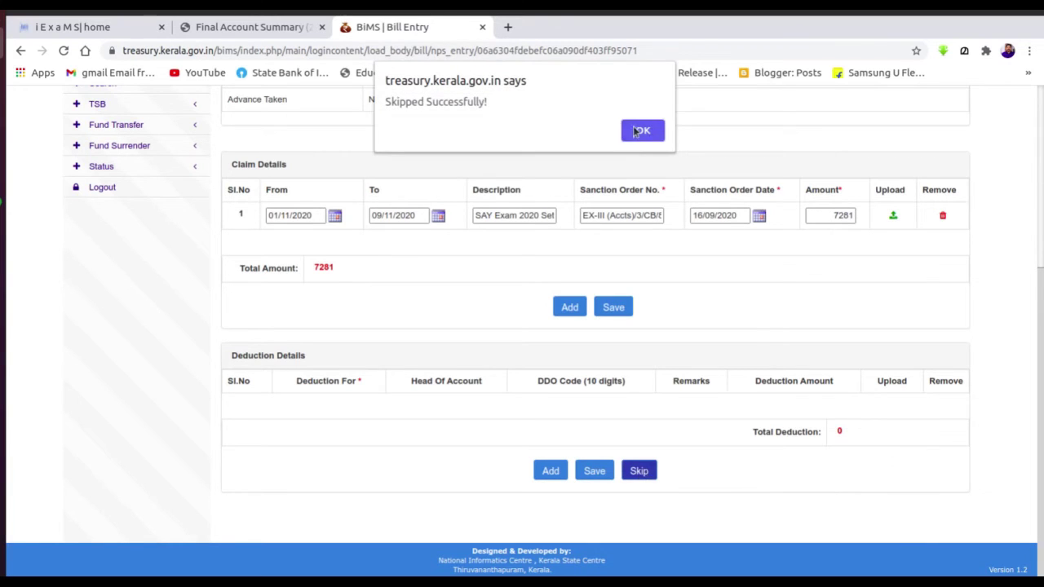
pyautogui.click(643, 129)
pyautogui.scroll(-2, 743, 344)
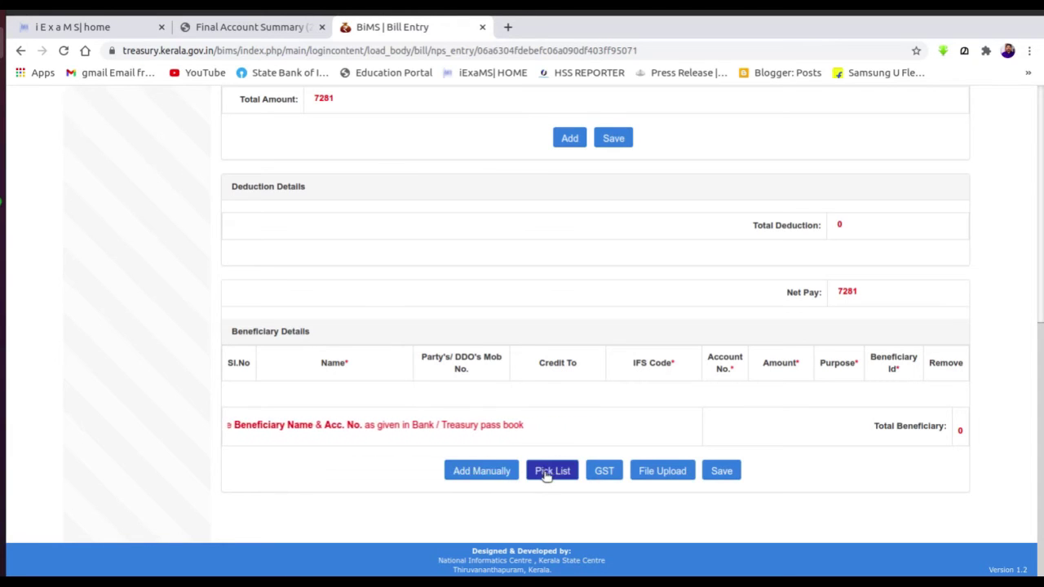
# Review the beneficiary rows' names, amounts, purposes and beneficiary IDs, and check the account number in row 12.
pyautogui.scroll(1, 225, 311)
pyautogui.scroll(3, 222, 309)
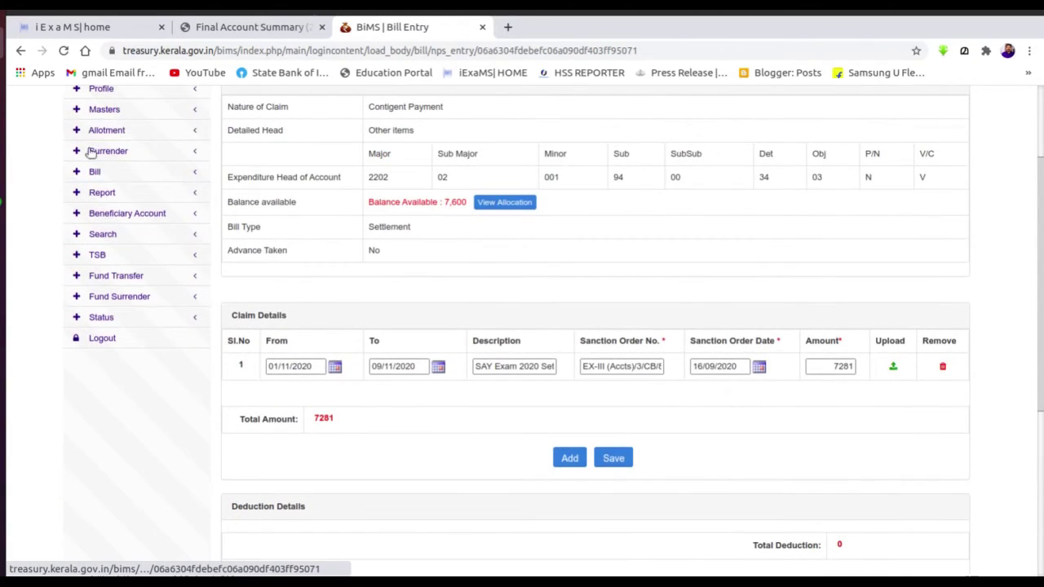
pyautogui.scroll(-4, 159, 345)
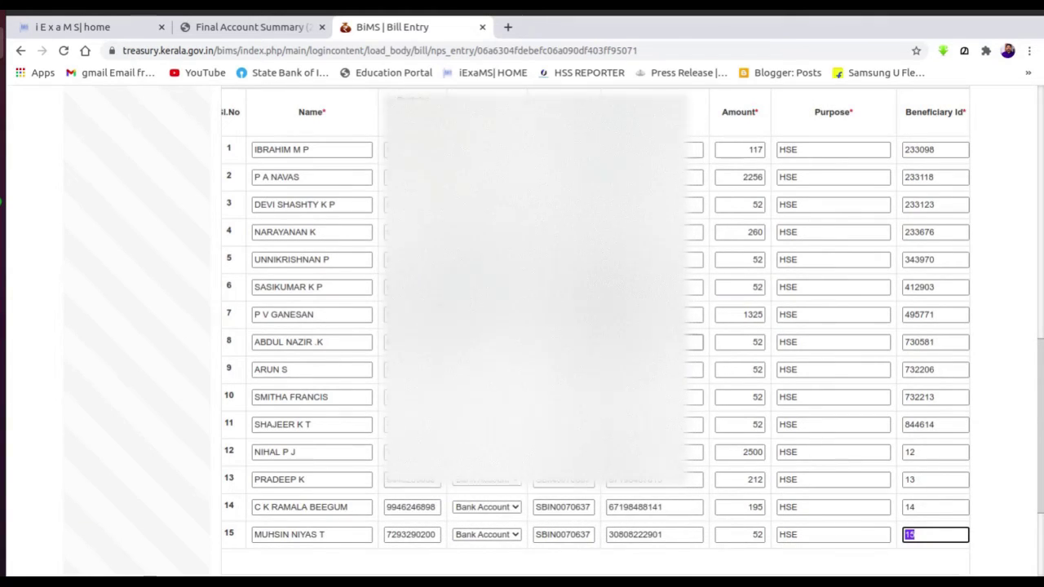
pyautogui.scroll(-2, 596, 326)
pyautogui.scroll(-2, 710, 510)
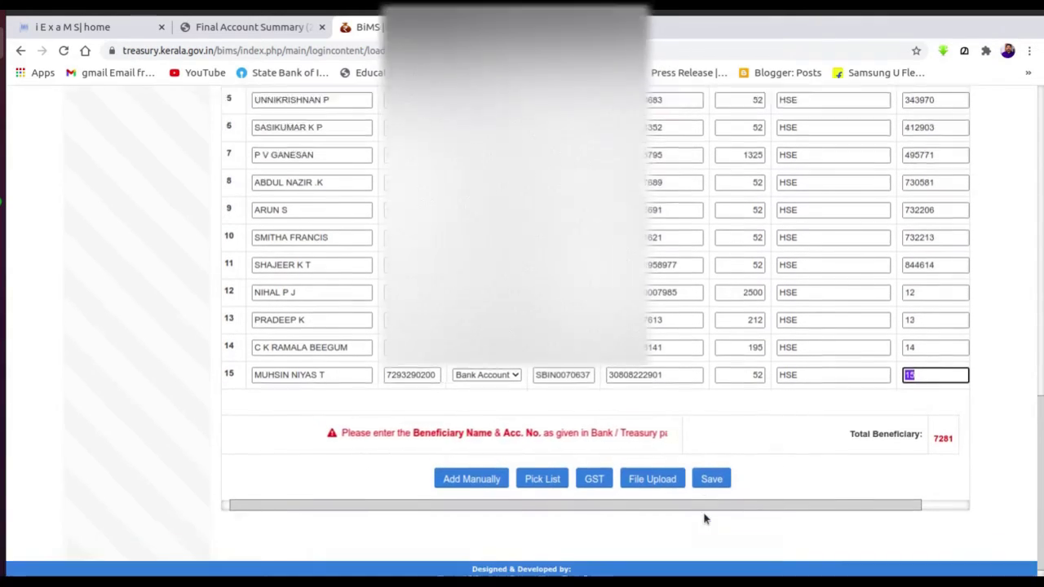
pyautogui.scroll(9, 490, 392)
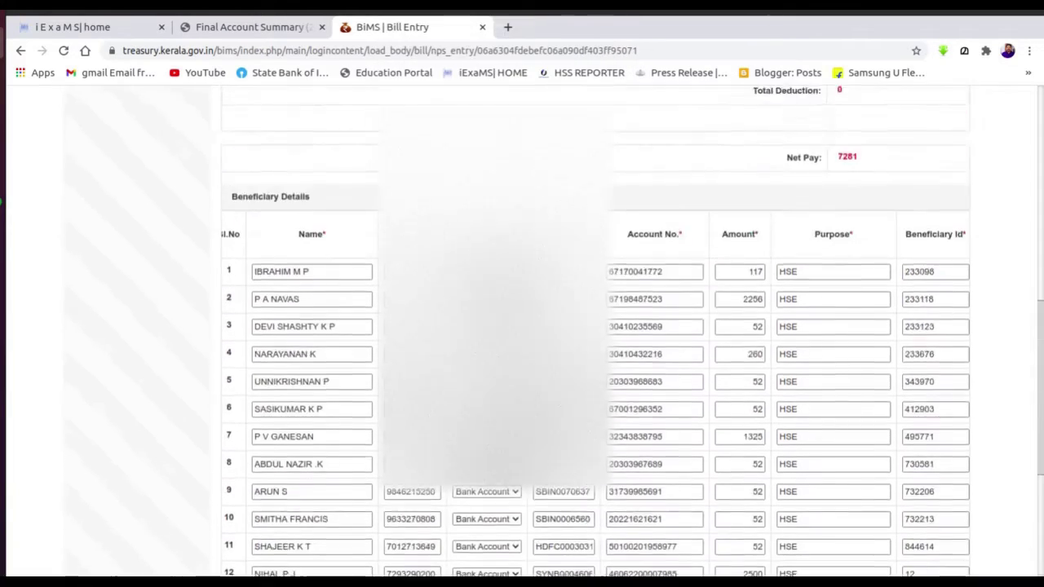
pyautogui.scroll(-2, 290, 343)
pyautogui.scroll(-5, 294, 343)
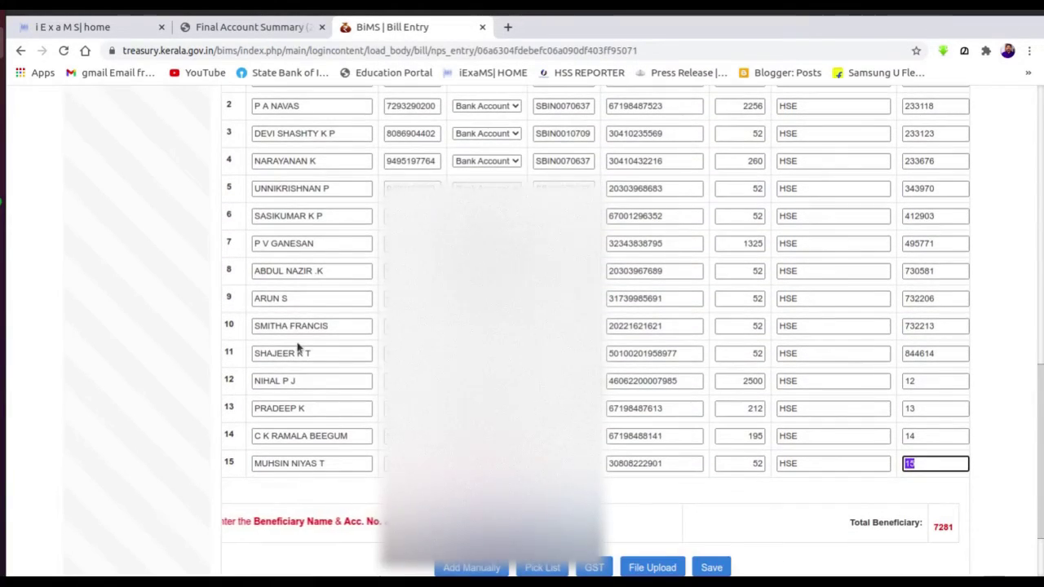
pyautogui.scroll(3, 361, 405)
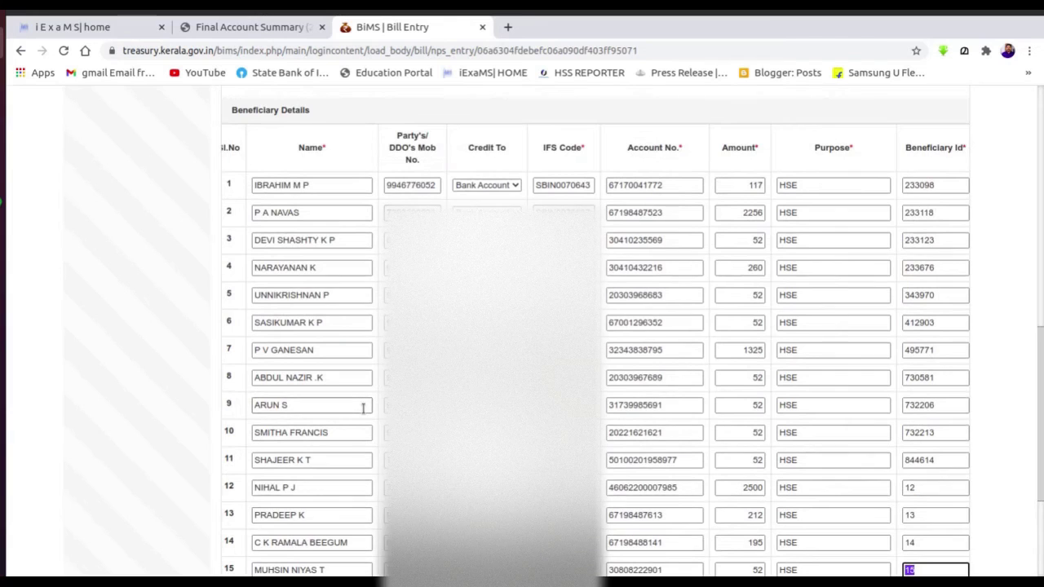
pyautogui.scroll(-5, 361, 406)
pyautogui.scroll(-1, 364, 415)
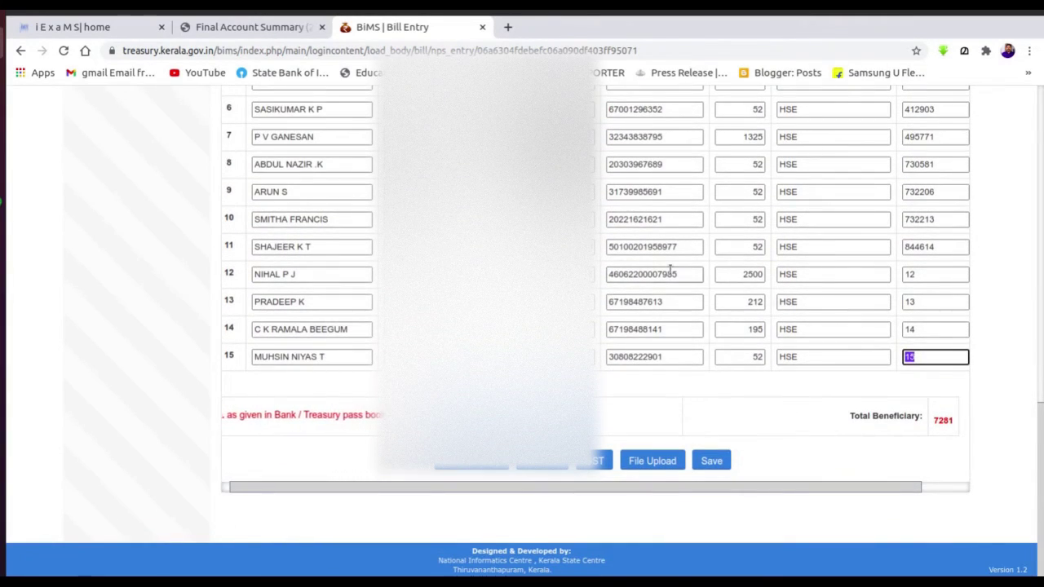
pyautogui.moveTo(690, 274); pyautogui.dragTo(602, 279)
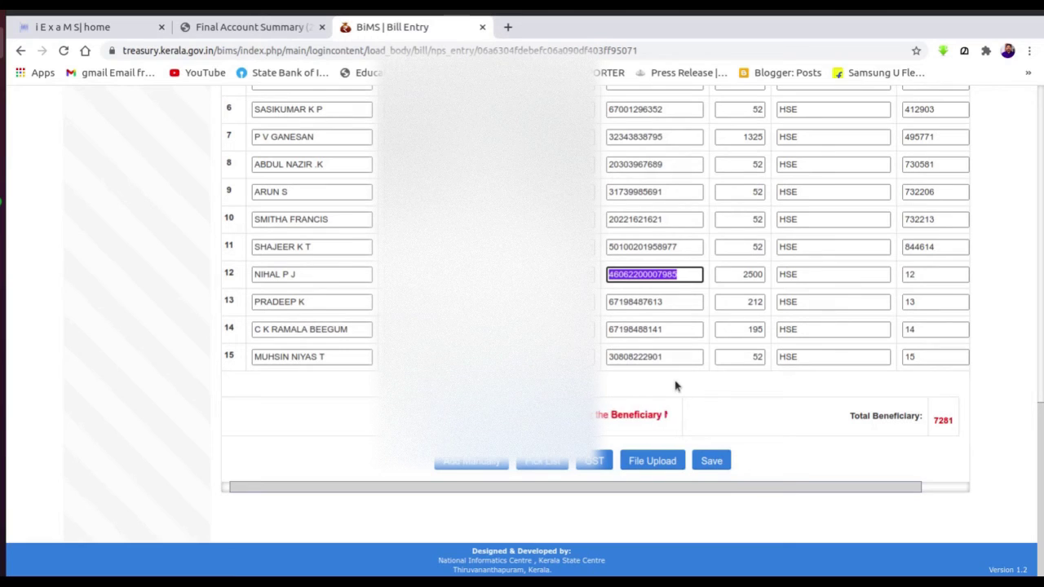
pyautogui.click(678, 276)
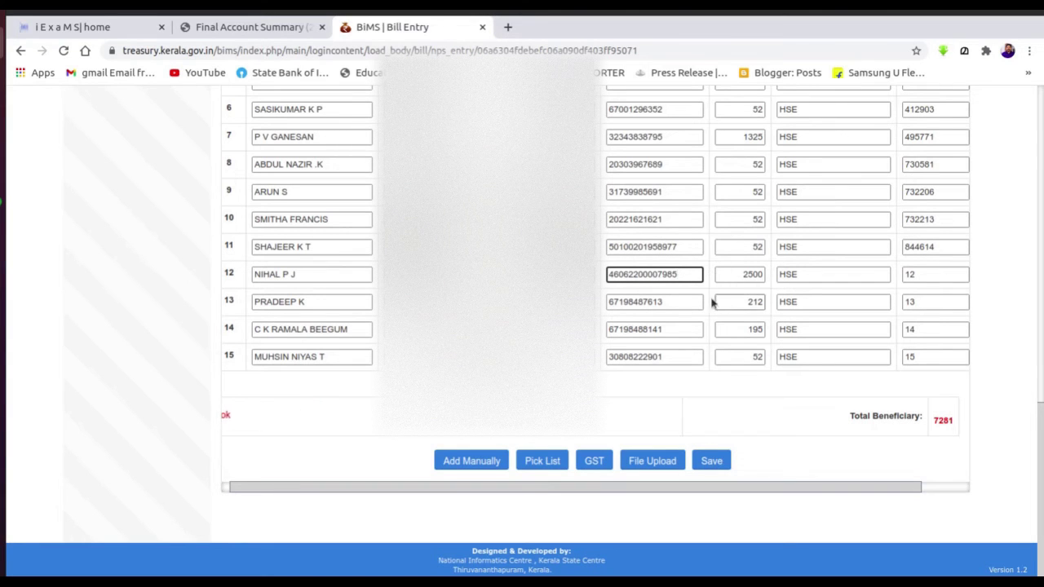
# Compare the beneficiary amounts and their total with the bill's claim amount and net pay.
pyautogui.scroll(10, 687, 324)
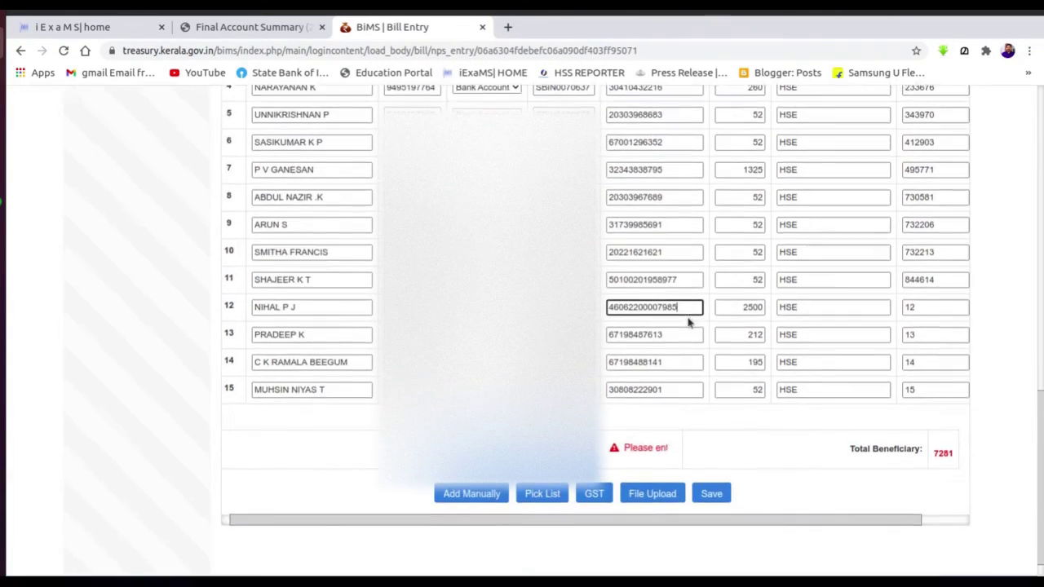
pyautogui.scroll(4, 688, 324)
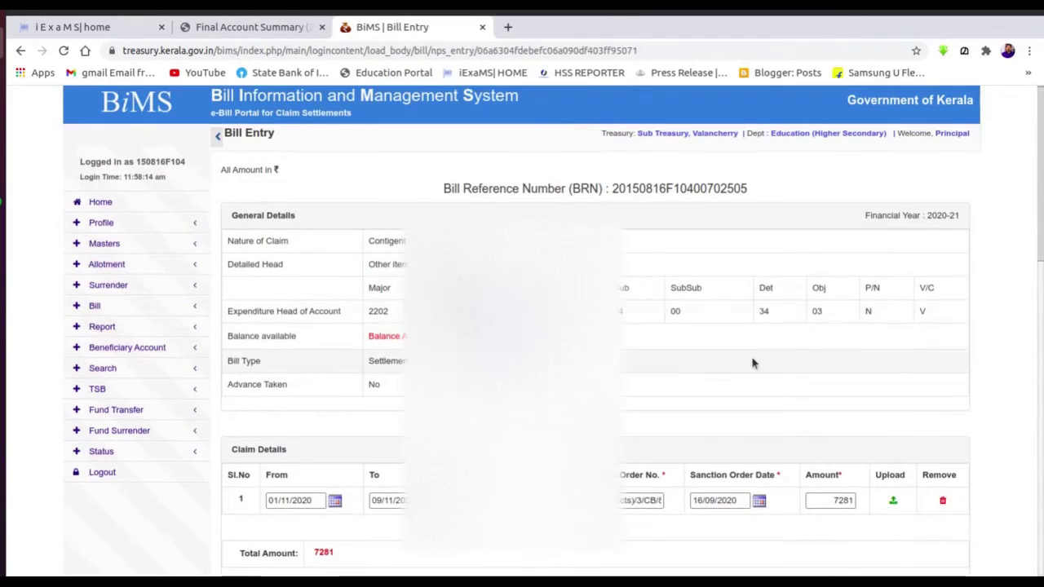
pyautogui.scroll(-2, 836, 371)
pyautogui.scroll(-10, 836, 371)
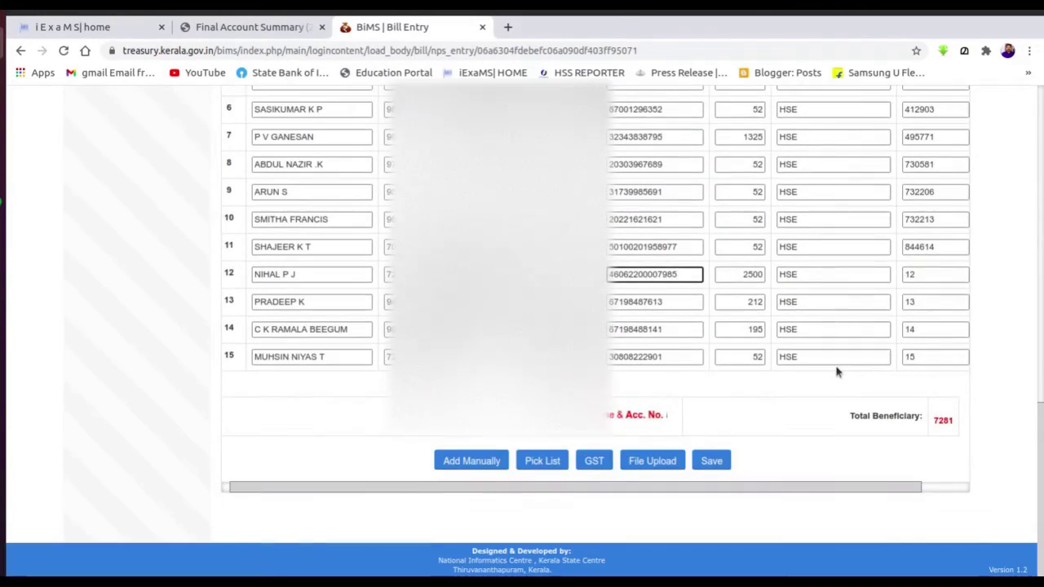
pyautogui.scroll(3, 325, 236)
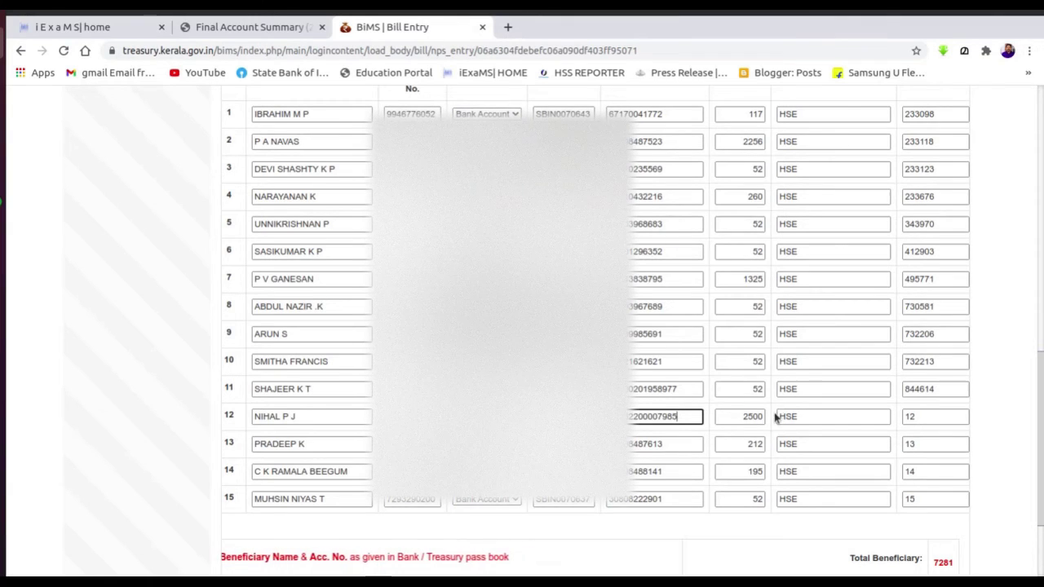
pyautogui.scroll(-2, 745, 331)
pyautogui.scroll(-1, 795, 423)
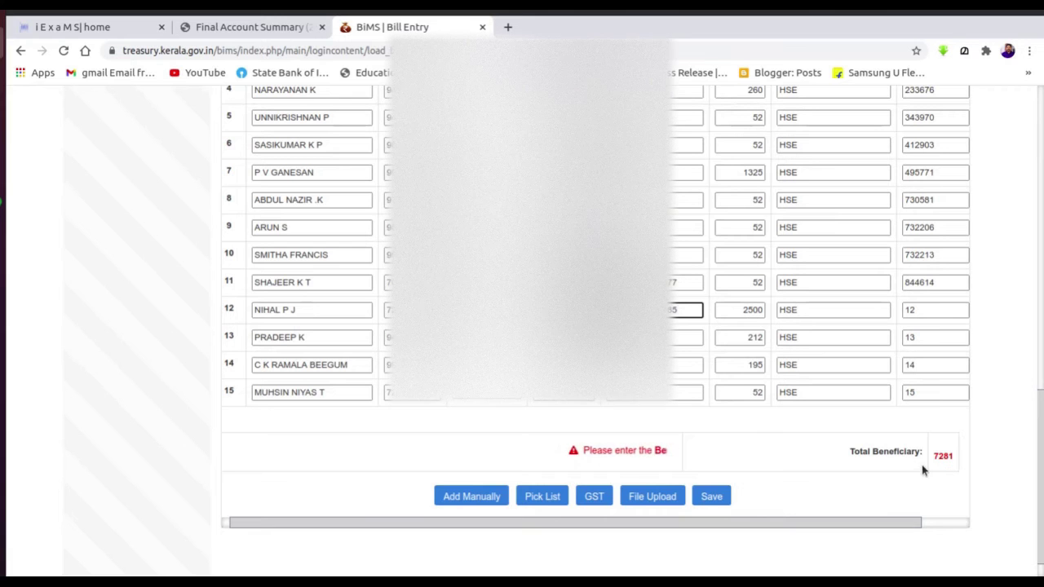
pyautogui.scroll(8, 935, 471)
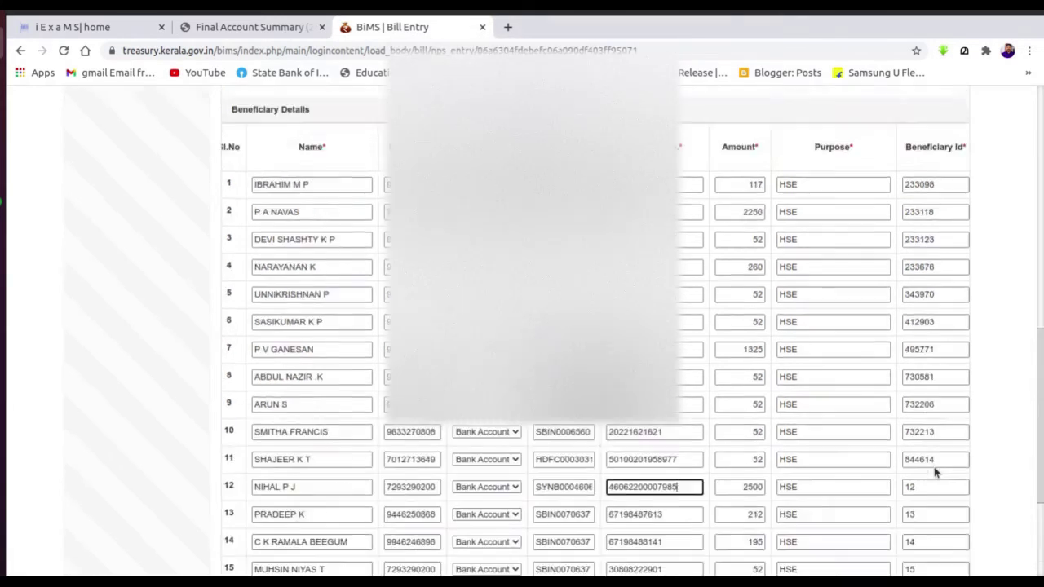
pyautogui.scroll(-8, 843, 319)
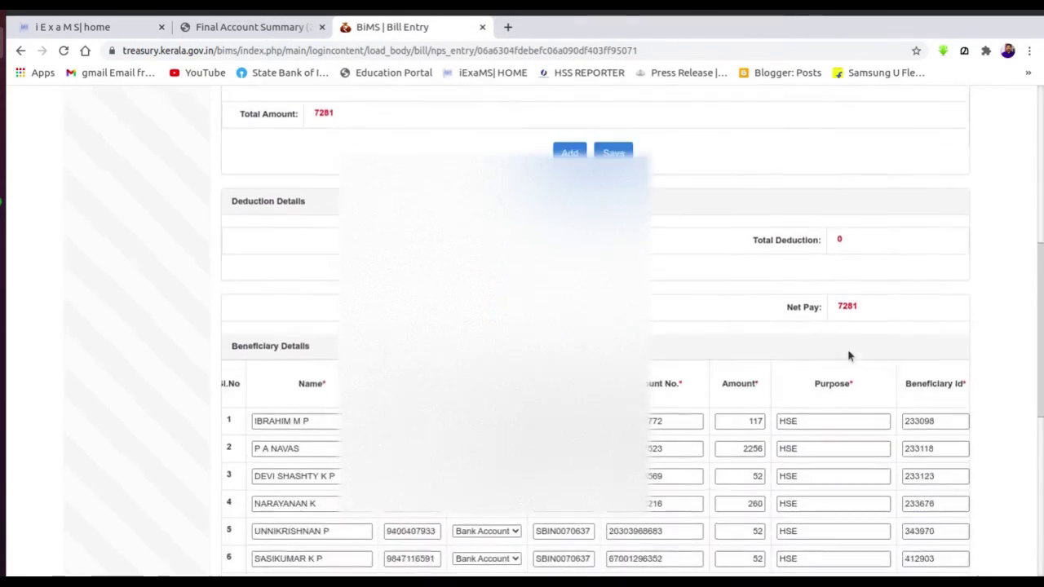
pyautogui.scroll(-3, 816, 345)
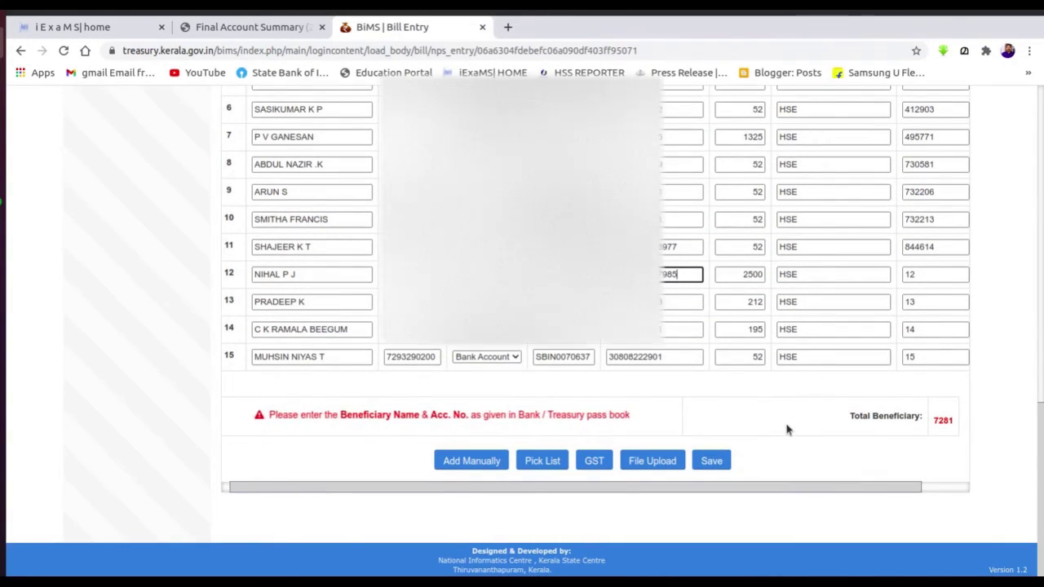
# Try to save the beneficiary details, and step through the beneficiary fields starting at the first row's name.
pyautogui.click(712, 462)
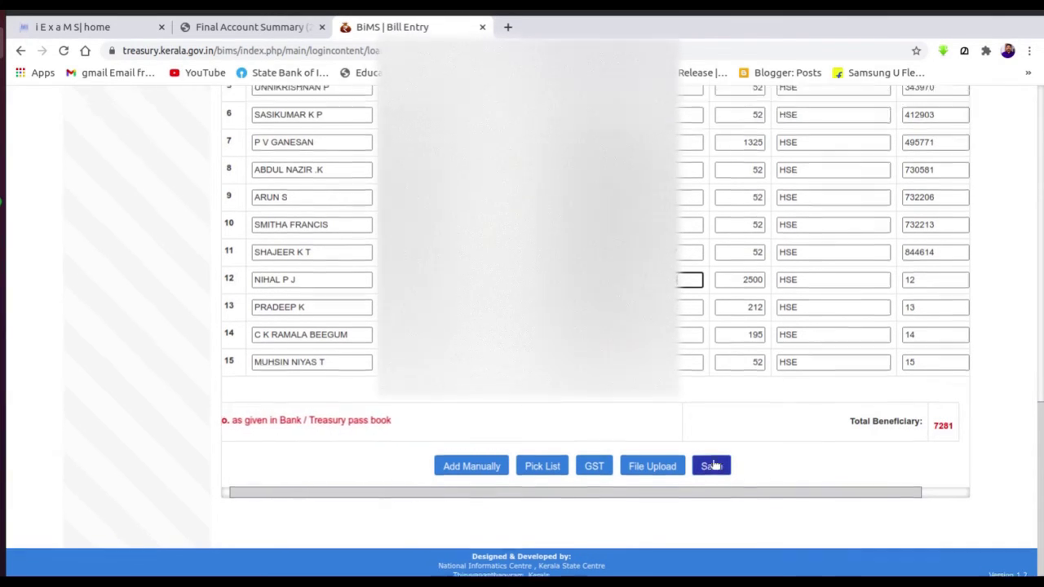
pyautogui.click(319, 149)
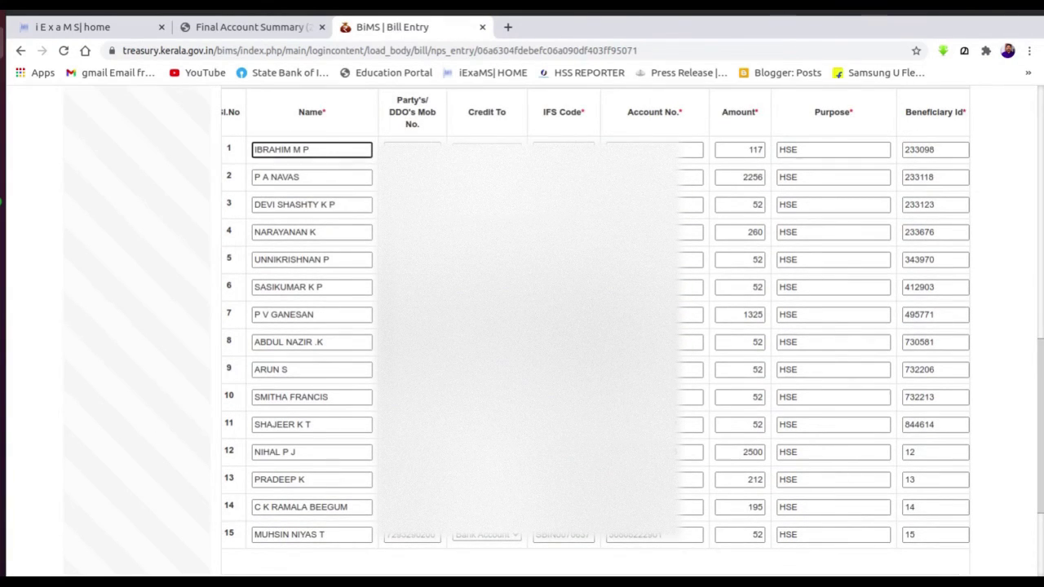
pyautogui.press('Tab')
pyautogui.press('Tab')
pyautogui.press('Tab')
pyautogui.press('Tab')
pyautogui.press('Tab')
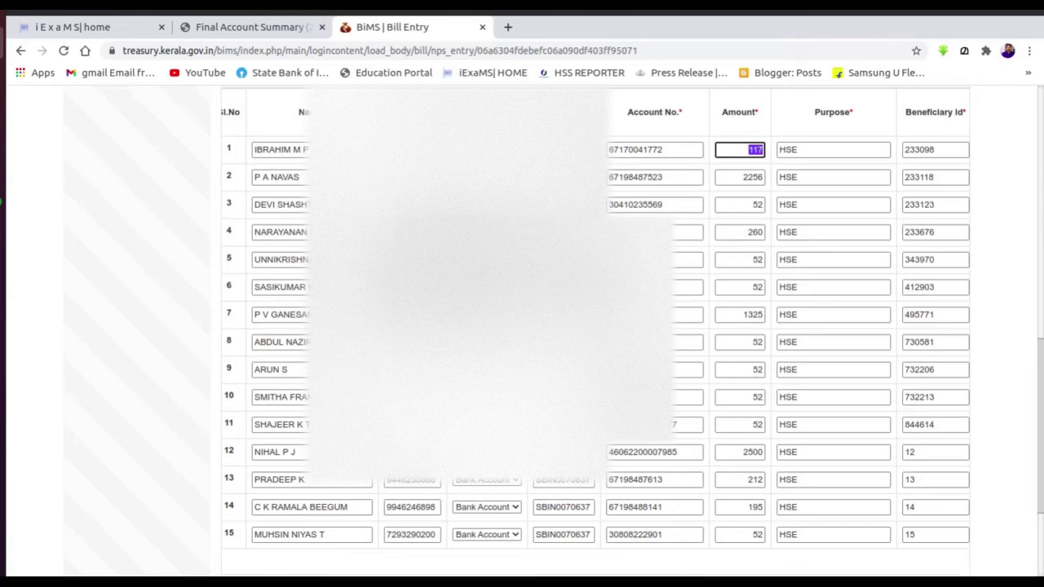
pyautogui.press('Tab')
pyautogui.press('Tab')
pyautogui.press('Tab')
pyautogui.press('Tab')
pyautogui.press('Tab')
pyautogui.press('Tab')
pyautogui.press('Tab')
pyautogui.press('Tab')
pyautogui.press('Tab')
pyautogui.press('Tab')
pyautogui.press('Tab')
pyautogui.press('Tab')
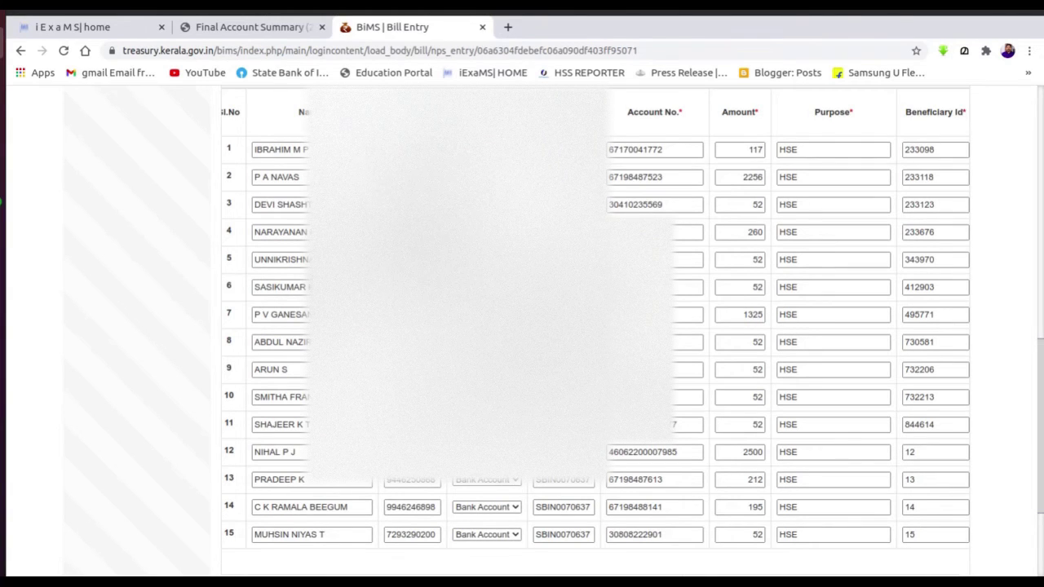
pyautogui.press('Tab')
# Try again to save the beneficiary details.
pyautogui.scroll(-2, 596, 326)
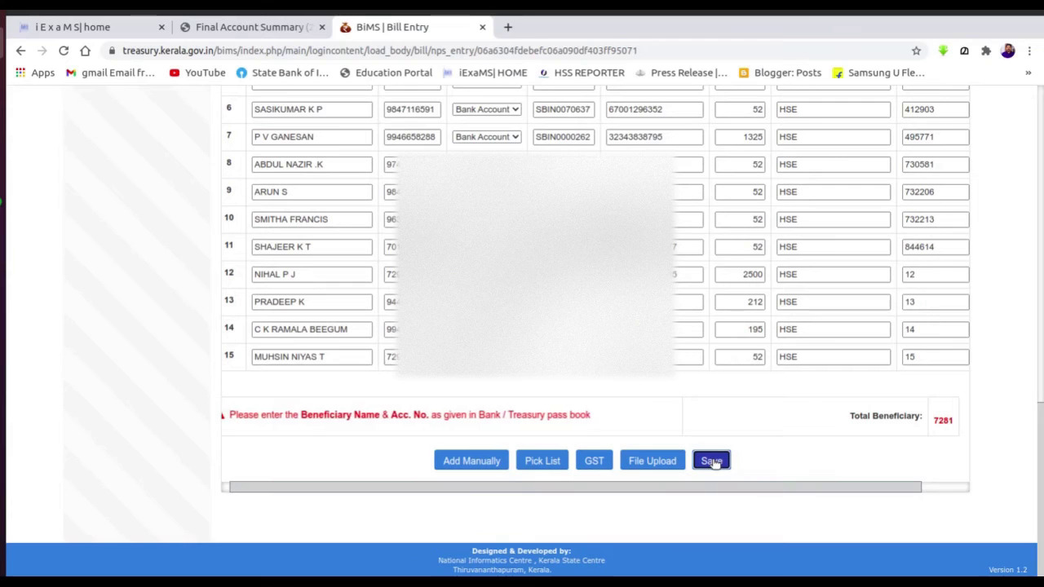
pyautogui.click(714, 463)
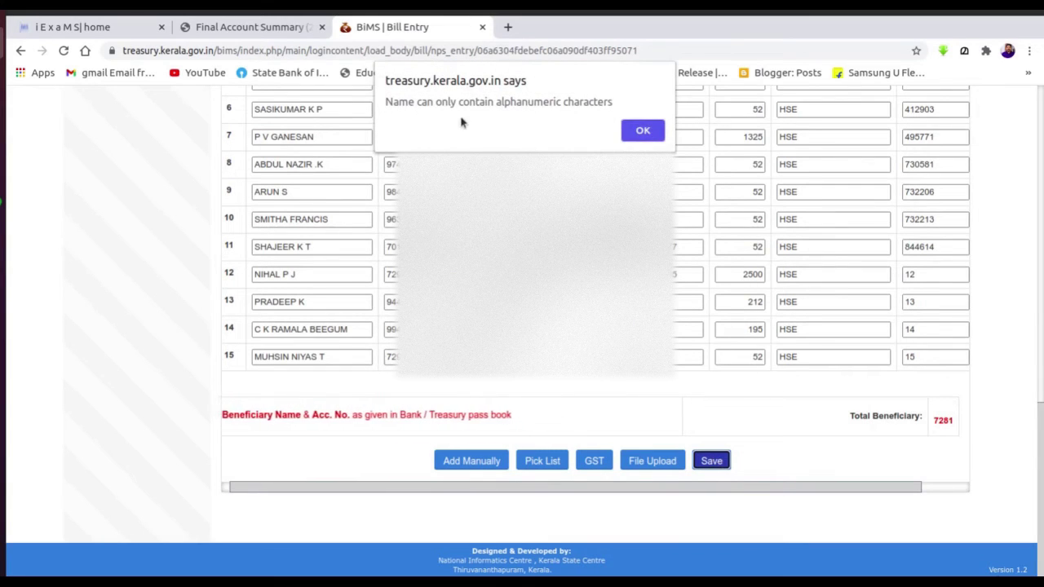
pyautogui.click(643, 132)
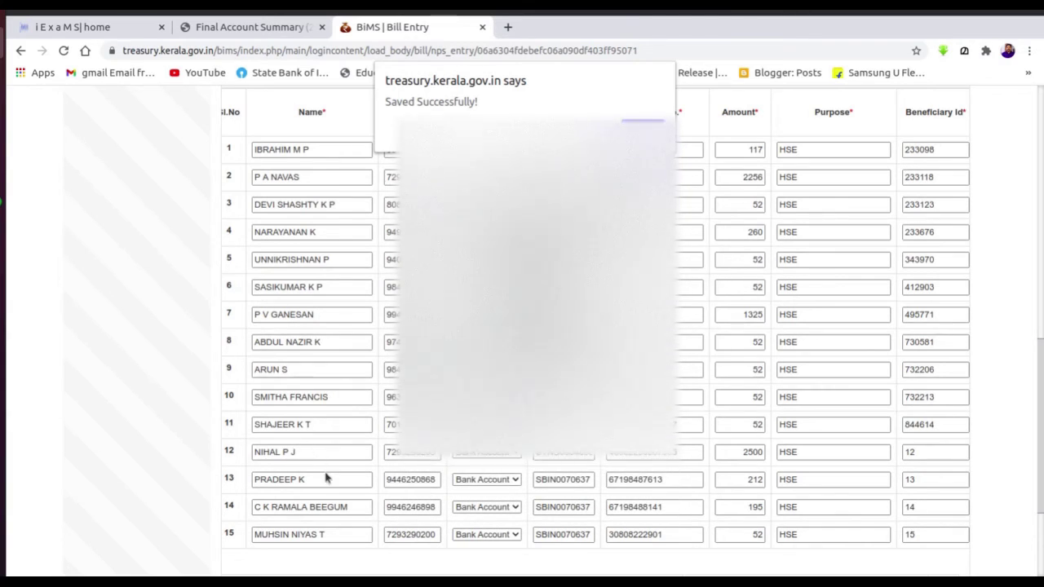
# Acknowledge the saved beneficiary details and save the whole bill without adding any upload documents.
pyautogui.press('Return')
pyautogui.scroll(-3, 531, 326)
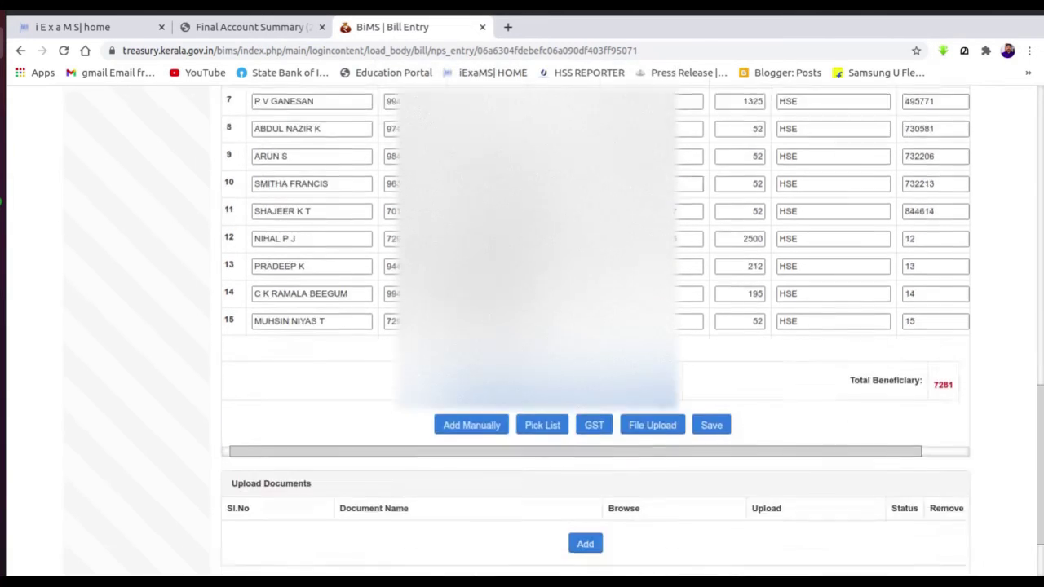
pyautogui.scroll(-1, 662, 400)
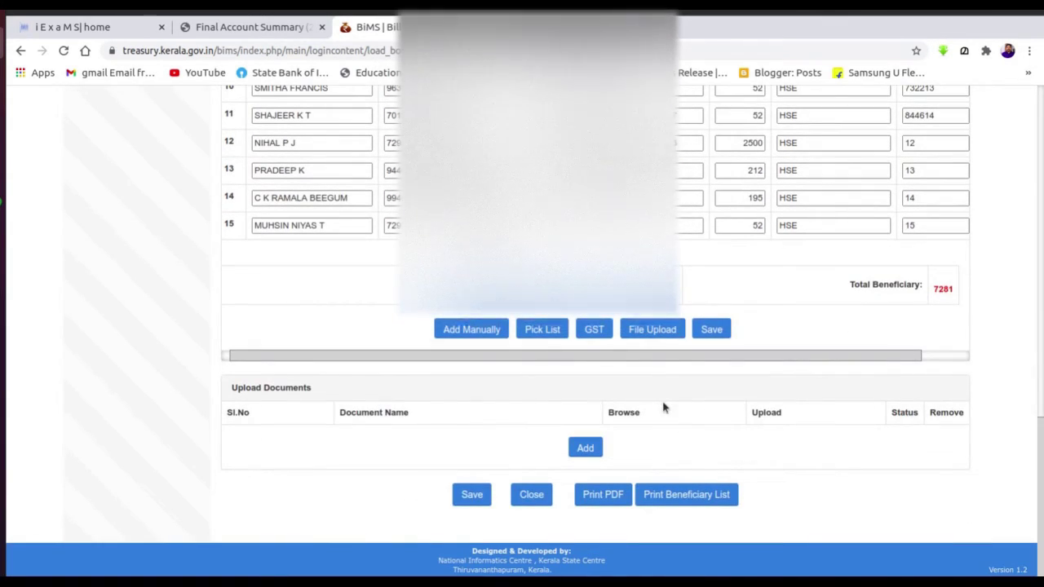
pyautogui.click(474, 495)
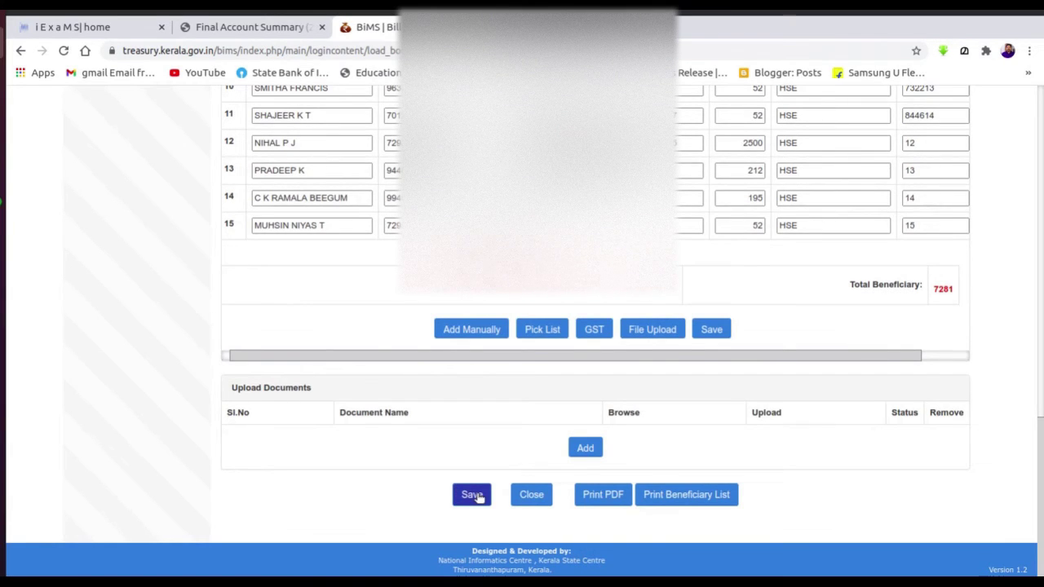
# Recheck the bill's claim, deduction and beneficiary details, and preview the printable beneficiary list without printing it.
pyautogui.scroll(10, 595, 326)
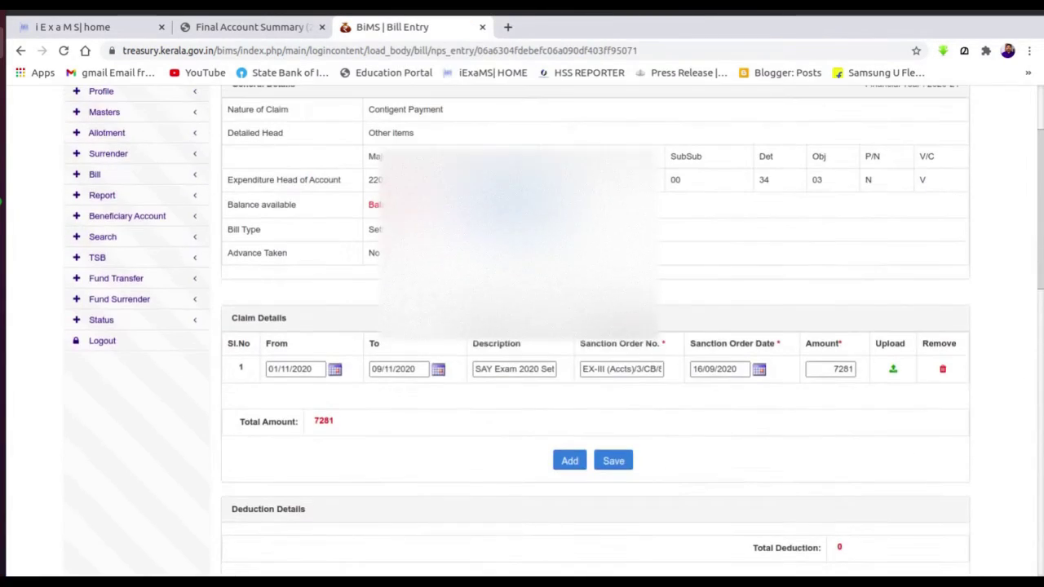
pyautogui.scroll(-2, 596, 326)
pyautogui.scroll(-3, 259, 307)
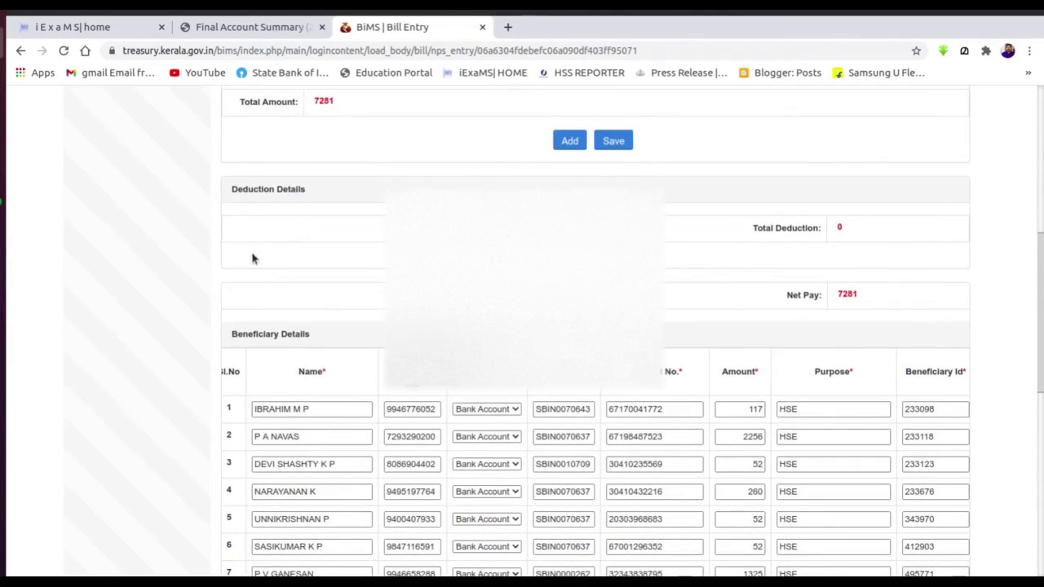
pyautogui.scroll(-6, 338, 219)
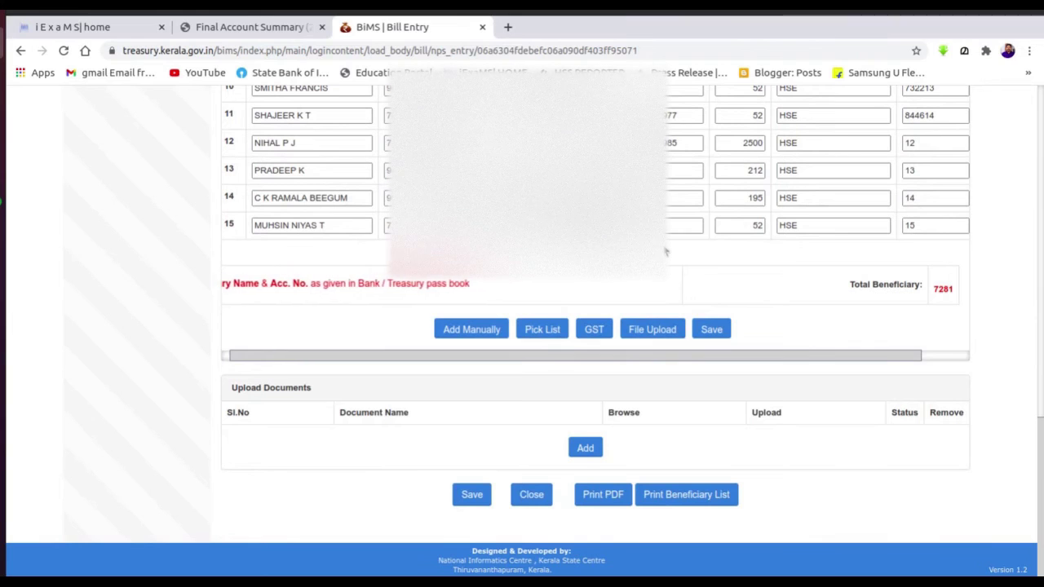
pyautogui.click(473, 498)
pyautogui.click(685, 495)
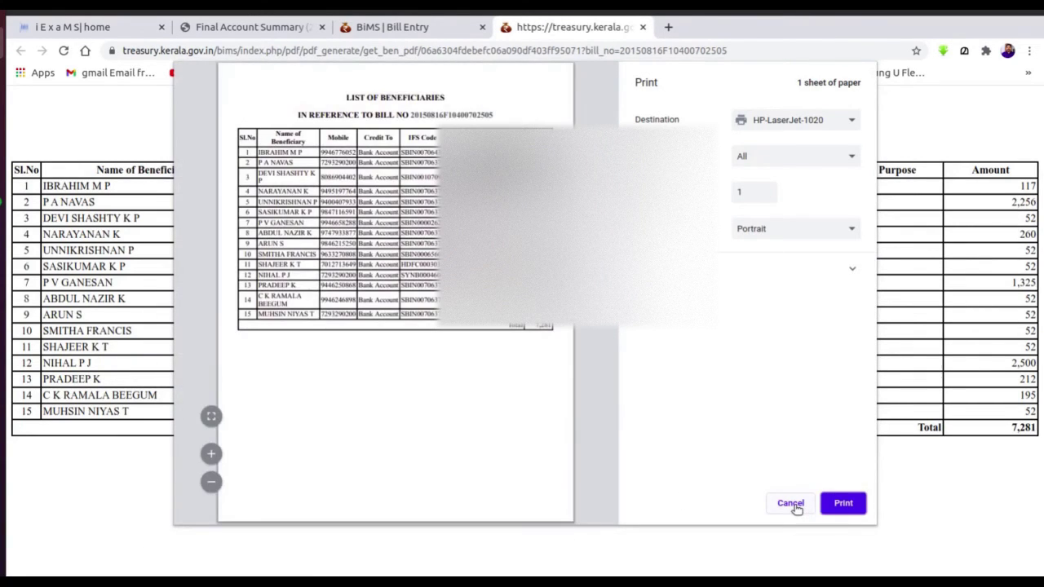
pyautogui.click(789, 504)
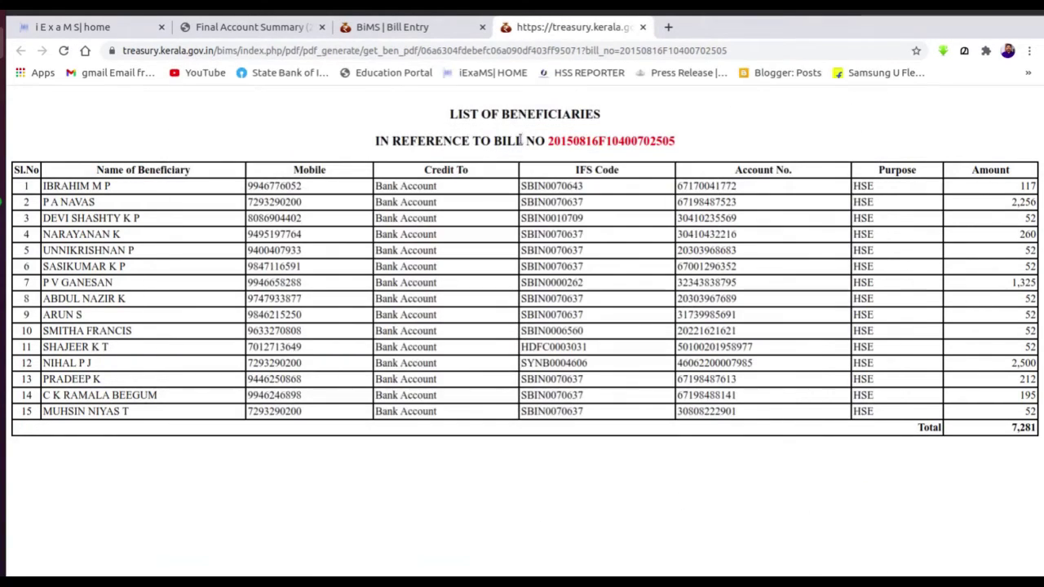
pyautogui.click(643, 27)
# Open the bill's draft PDF, review its claim and amount details, and close it.
pyautogui.click(605, 504)
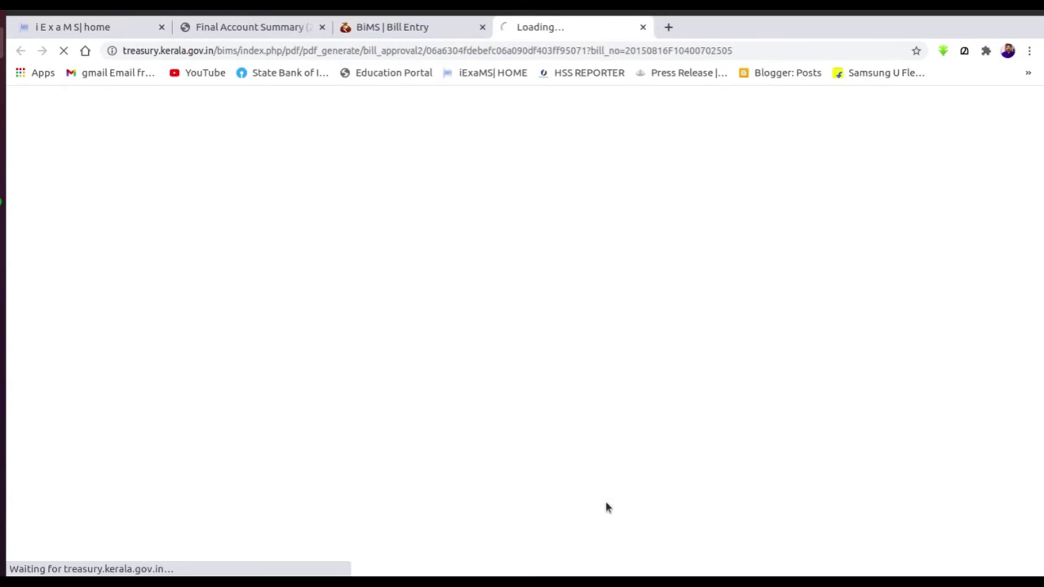
pyautogui.scroll(-4, 684, 363)
pyautogui.scroll(2, 684, 363)
pyautogui.scroll(-3, 594, 318)
pyautogui.scroll(2, 594, 318)
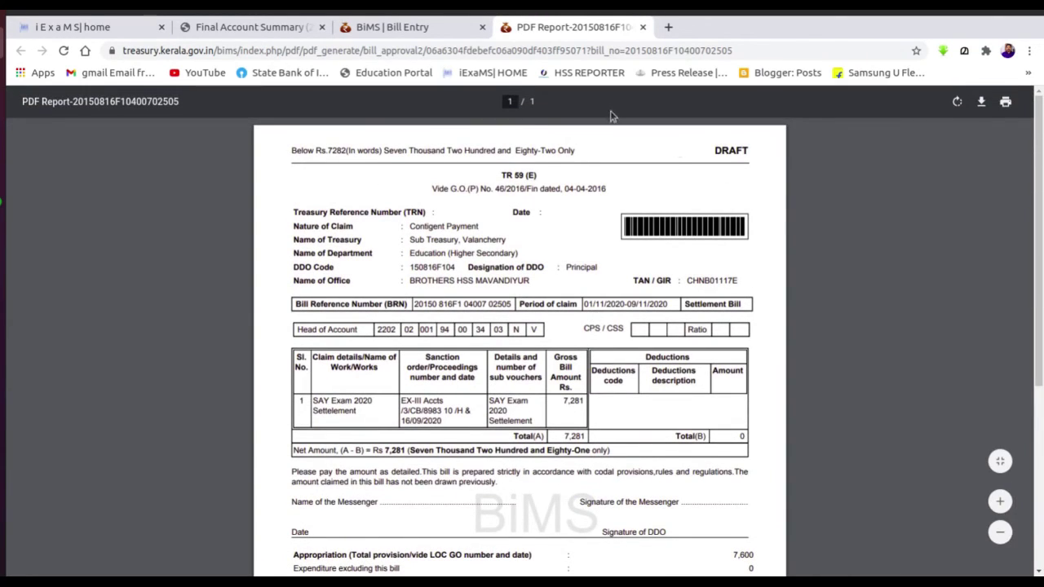
pyautogui.click(642, 28)
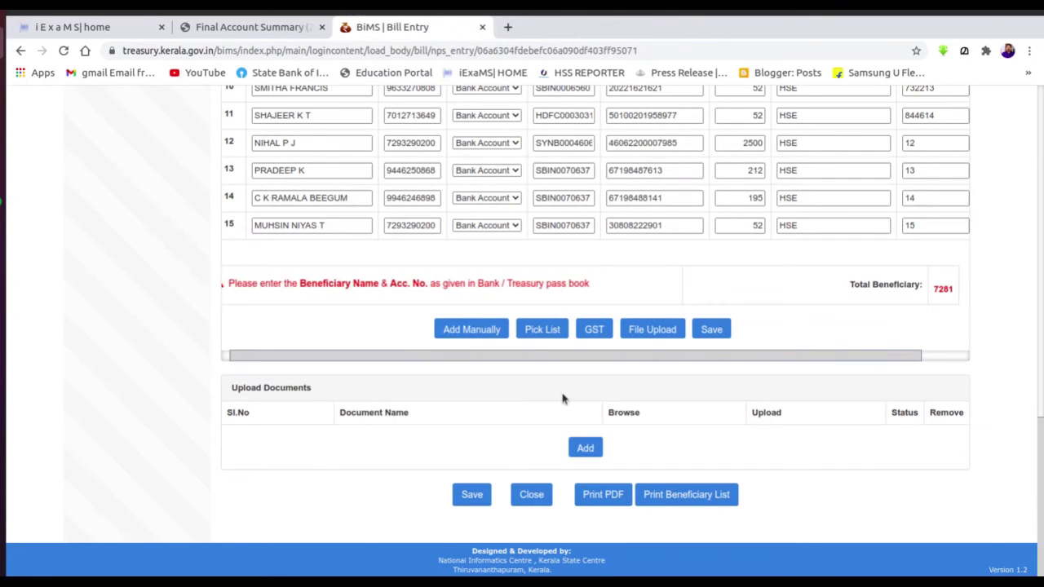
# Save the whole bill again, send it for approval and confirm the submission.
pyautogui.click(473, 495)
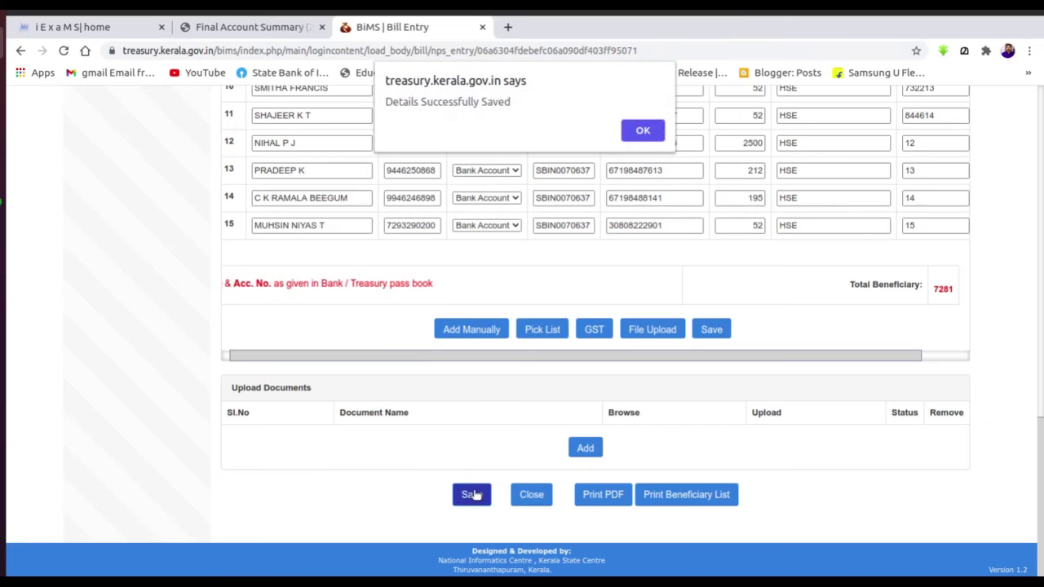
pyautogui.click(643, 130)
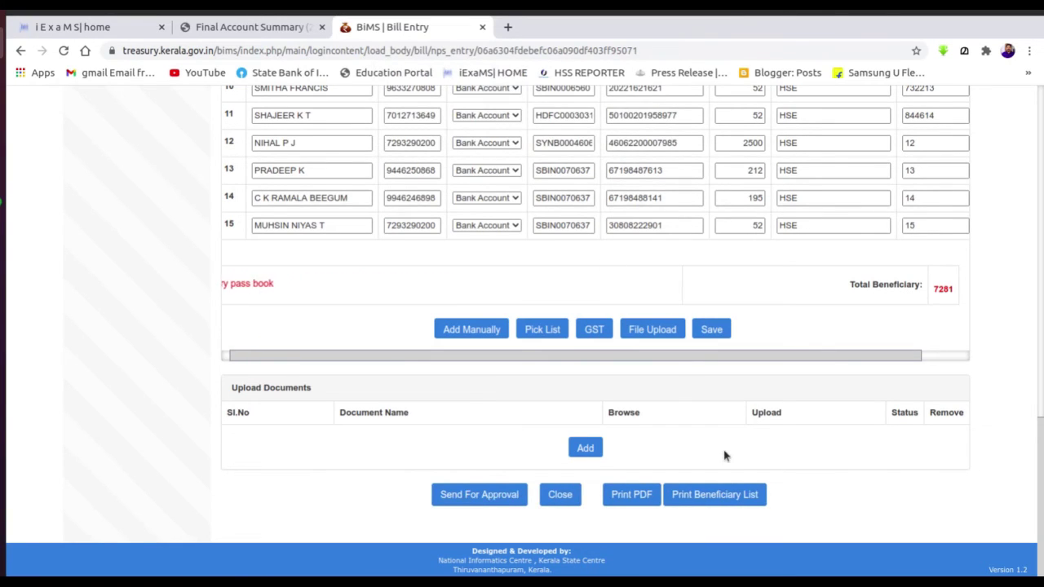
pyautogui.click(474, 501)
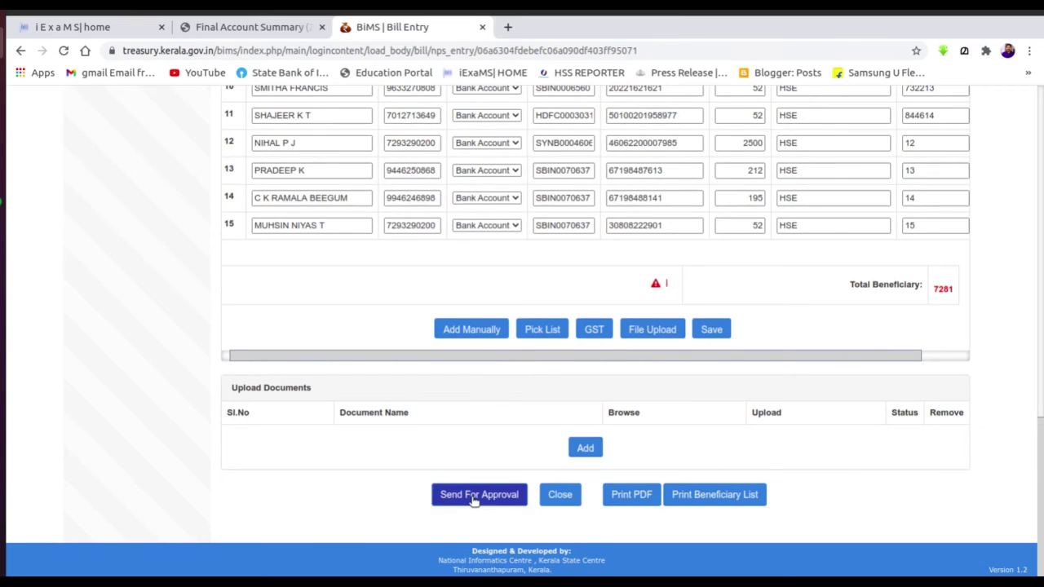
pyautogui.click(474, 495)
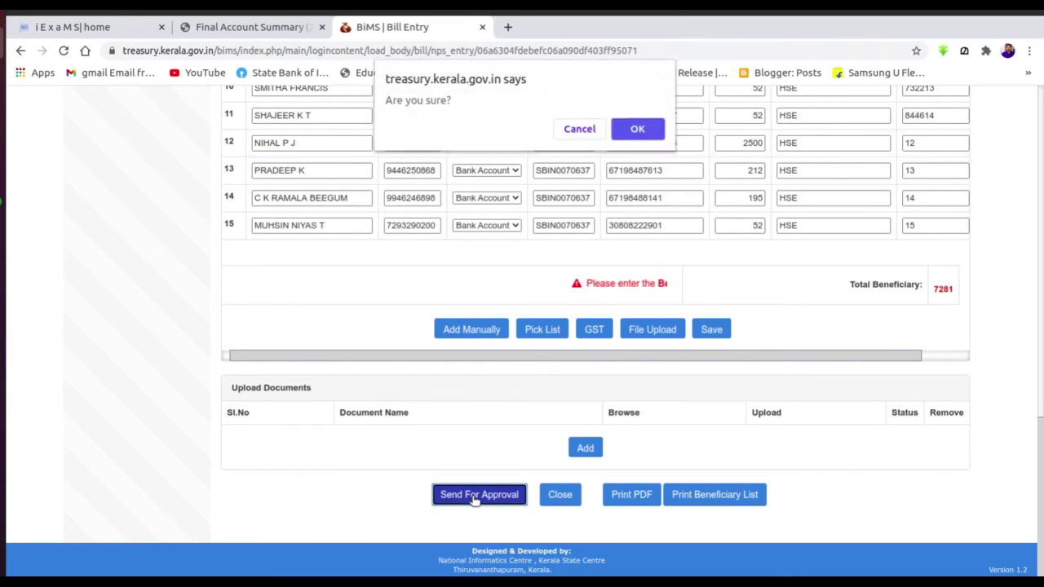
pyautogui.click(638, 132)
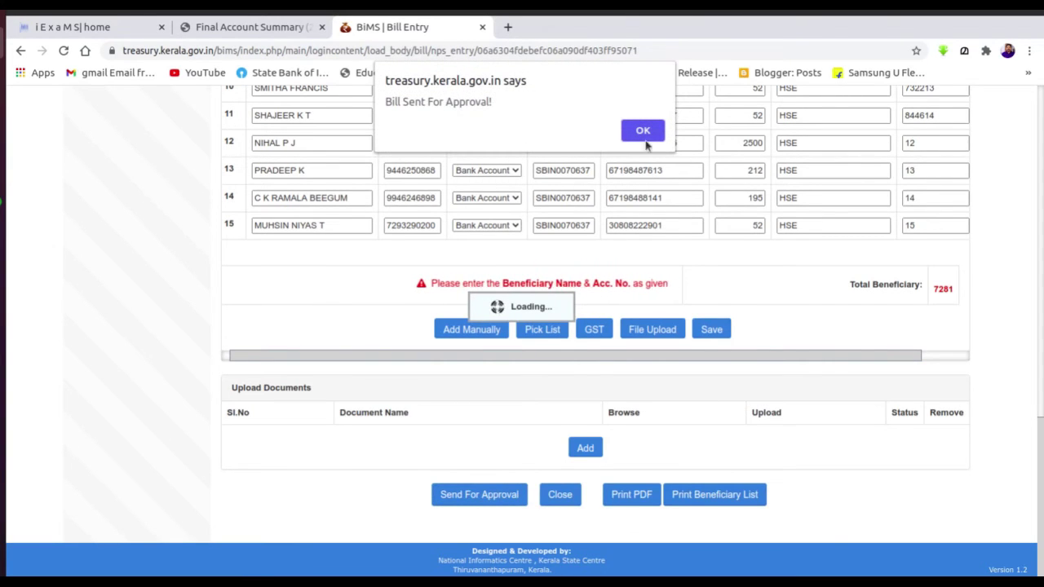
pyautogui.click(643, 133)
pyautogui.scroll(2, 649, 400)
pyautogui.scroll(2, 649, 400)
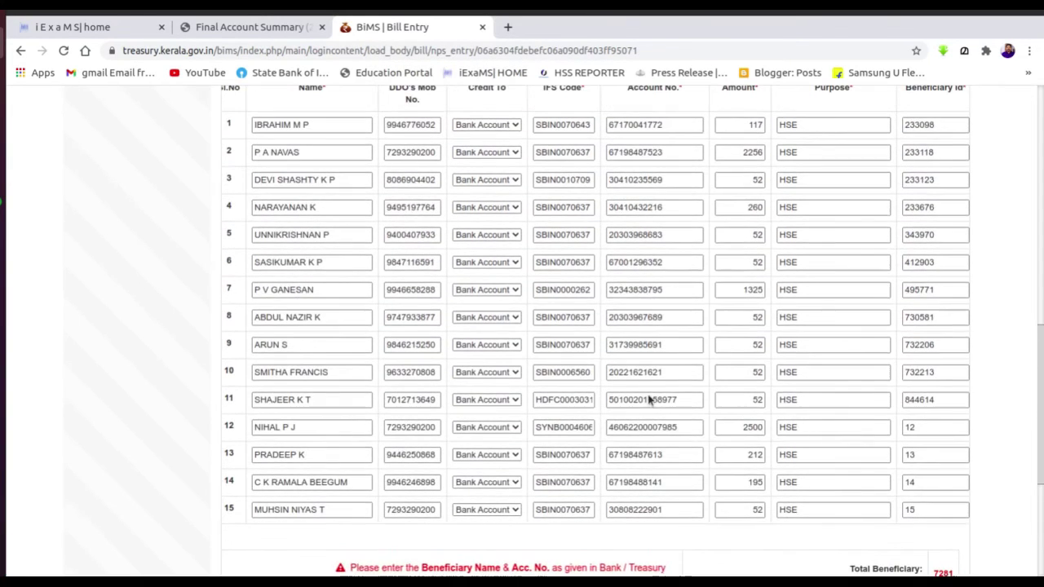
pyautogui.scroll(-2, 648, 395)
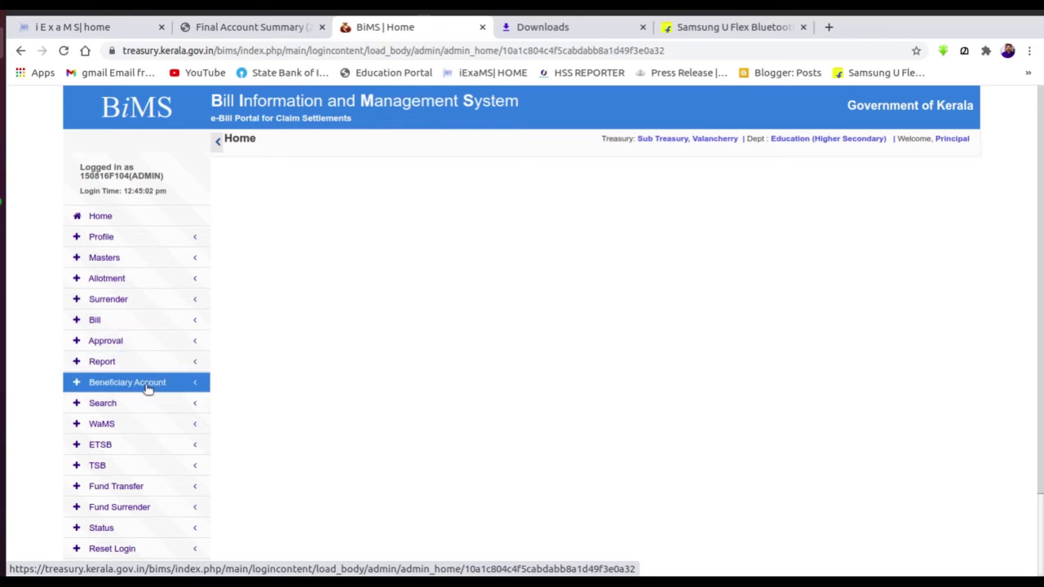
# In the admin login, open the bill approval inbox and preview the PDF of the pending contingent payment bill.
pyautogui.click(106, 348)
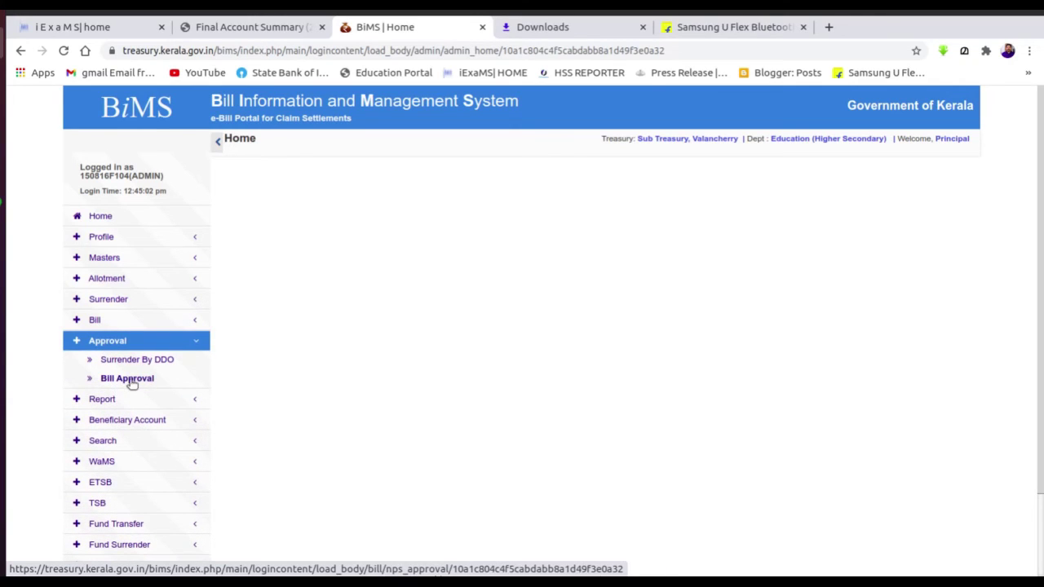
pyautogui.click(129, 380)
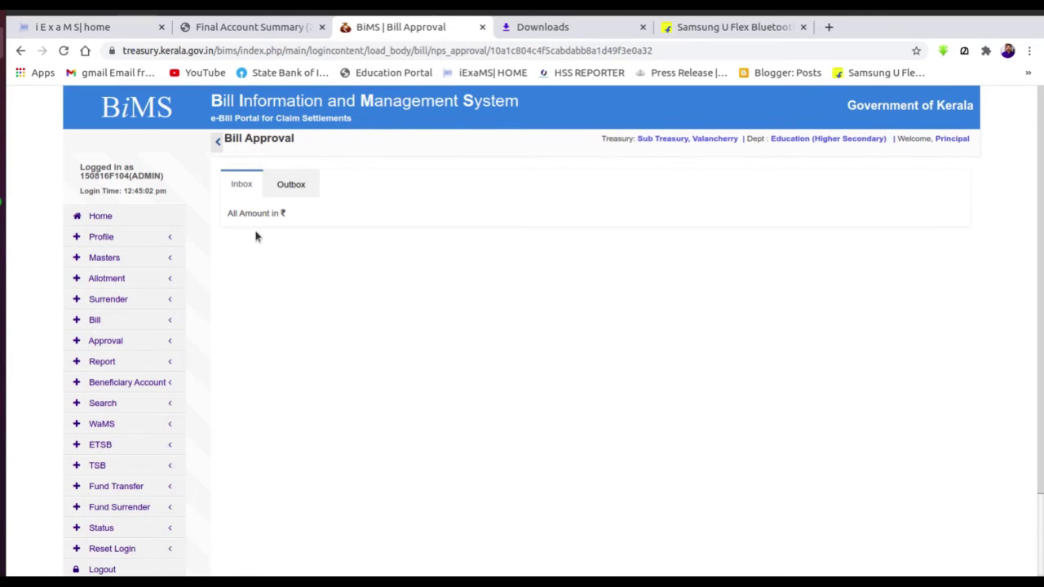
pyautogui.click(243, 186)
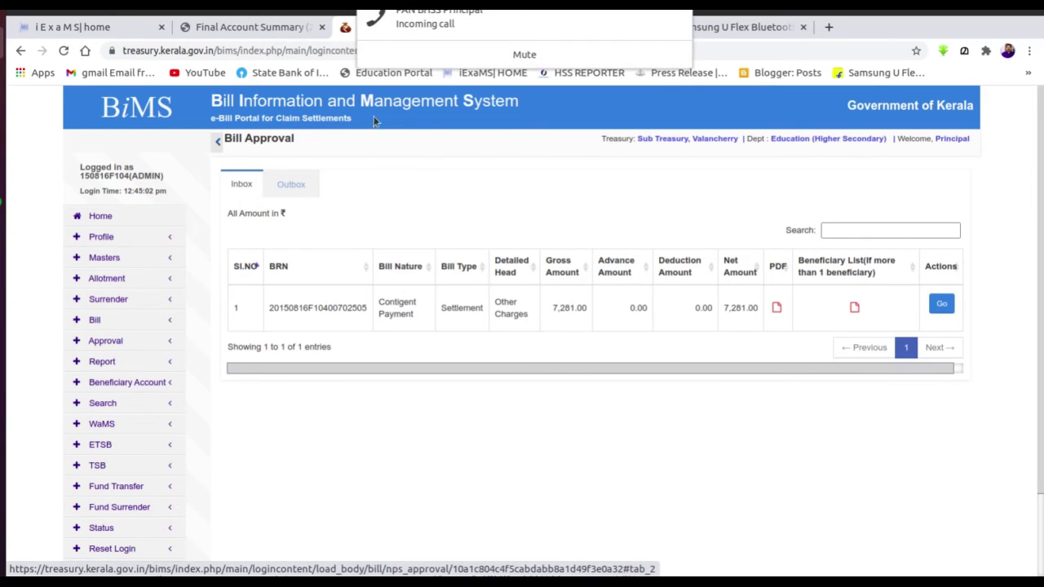
pyautogui.click(525, 54)
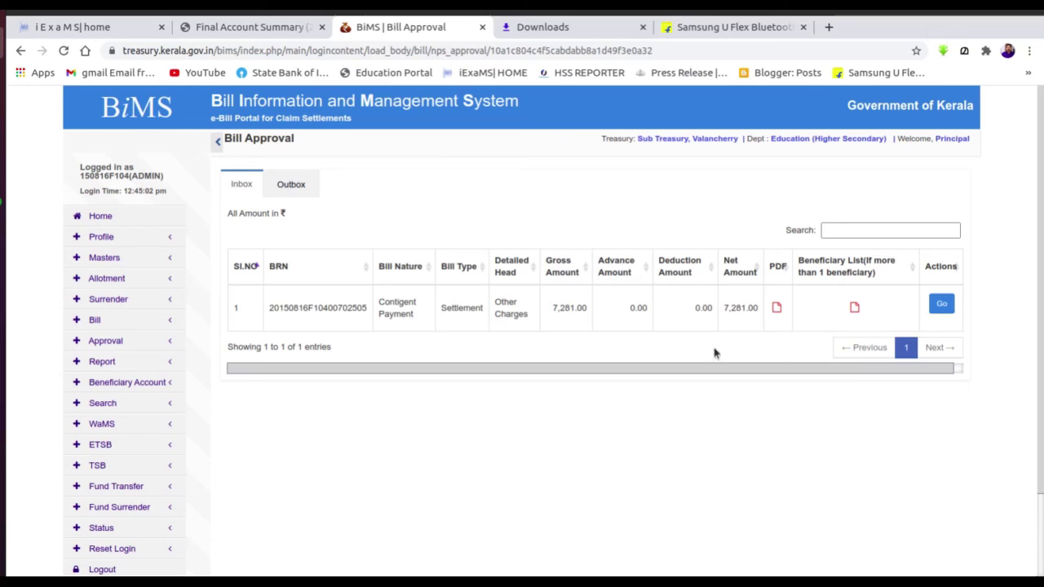
pyautogui.click(777, 308)
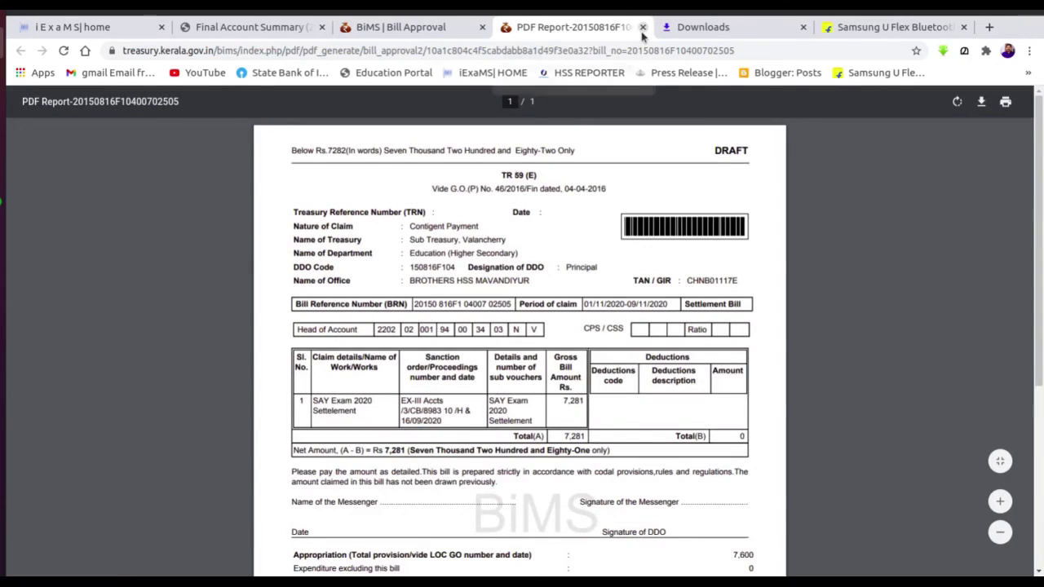
pyautogui.click(643, 28)
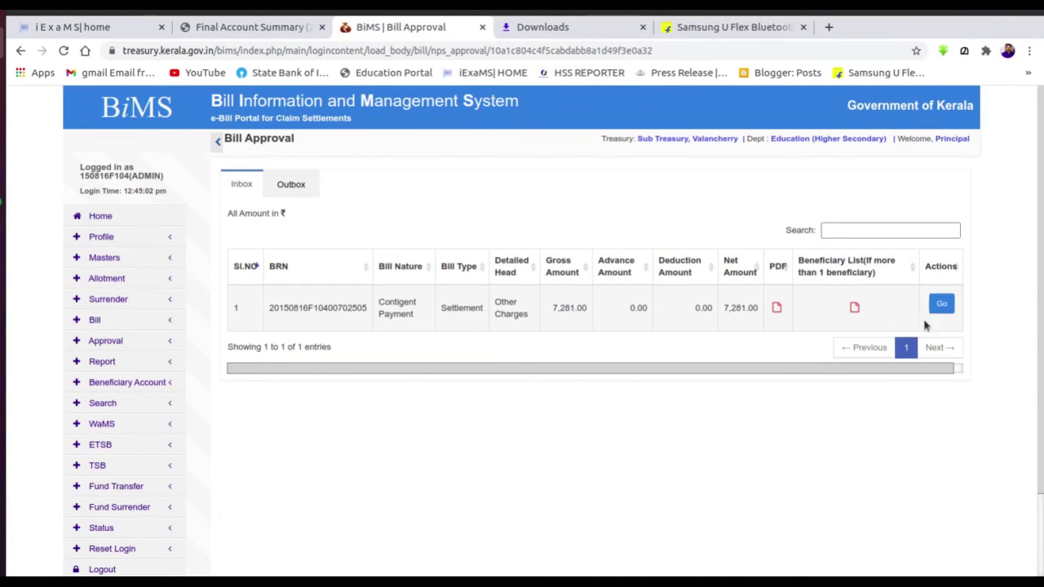
# Open the pending bill for action and review its claim, deduction, beneficiary and allocation details.
pyautogui.click(942, 303)
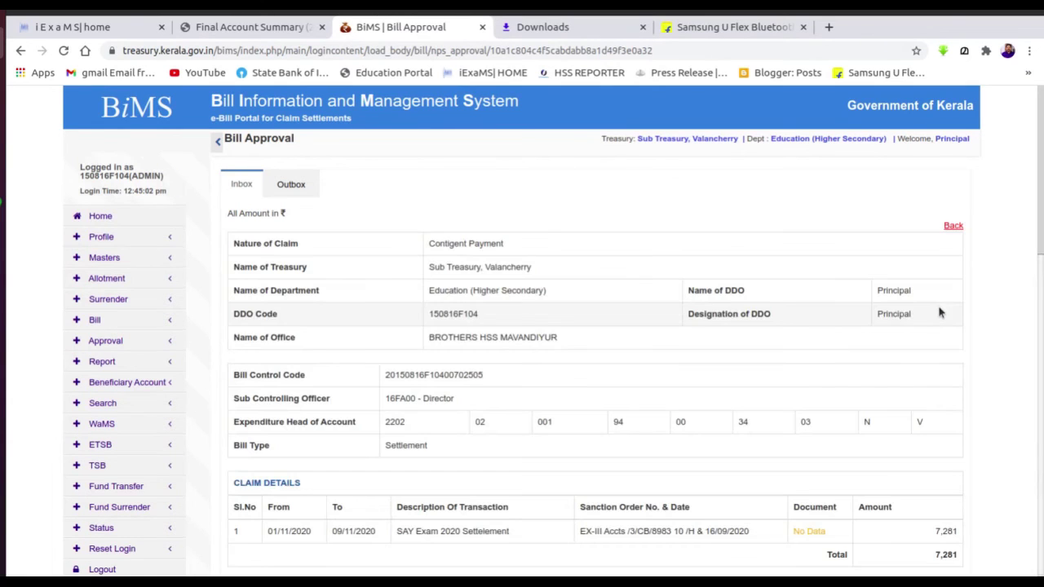
pyautogui.scroll(-3, 604, 357)
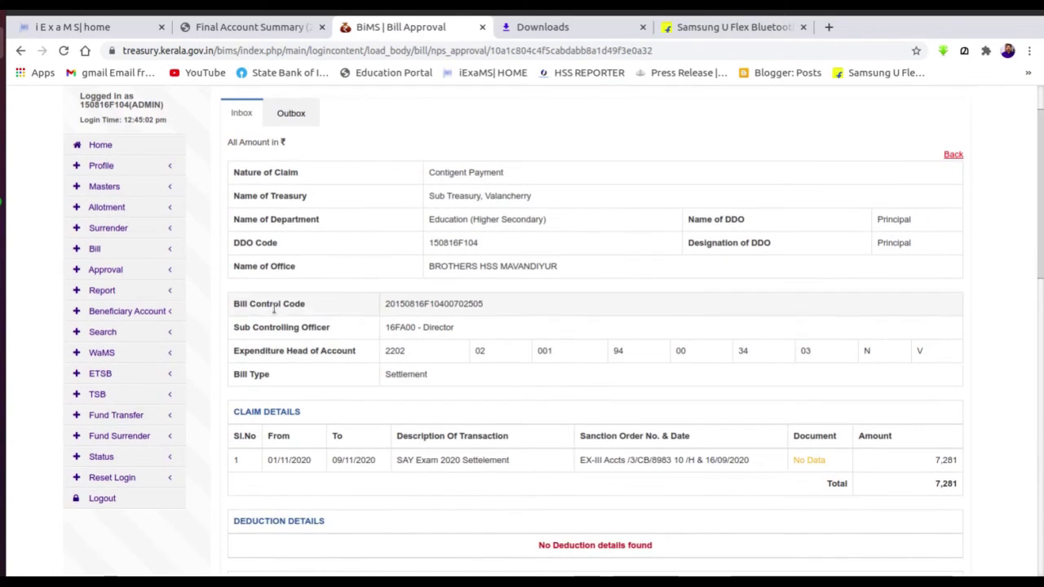
pyautogui.scroll(-3, 363, 326)
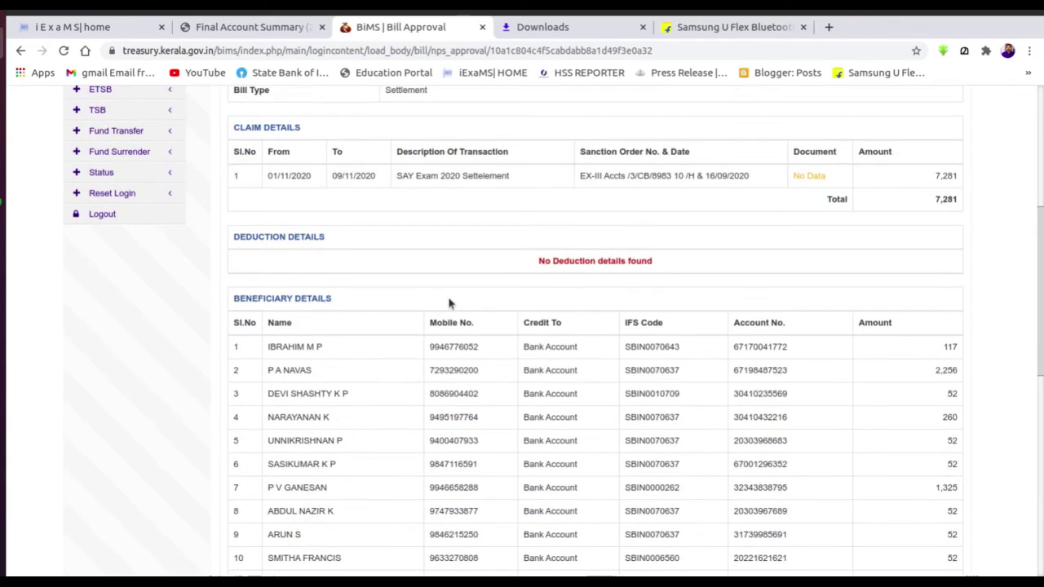
pyautogui.scroll(-2, 449, 304)
pyautogui.scroll(-2, 449, 303)
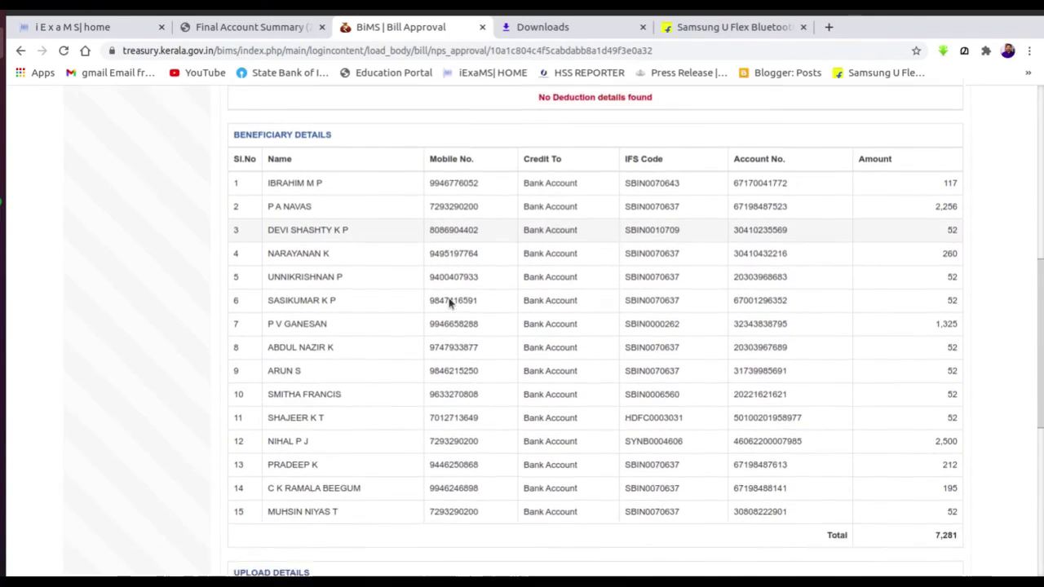
pyautogui.scroll(-5, 448, 304)
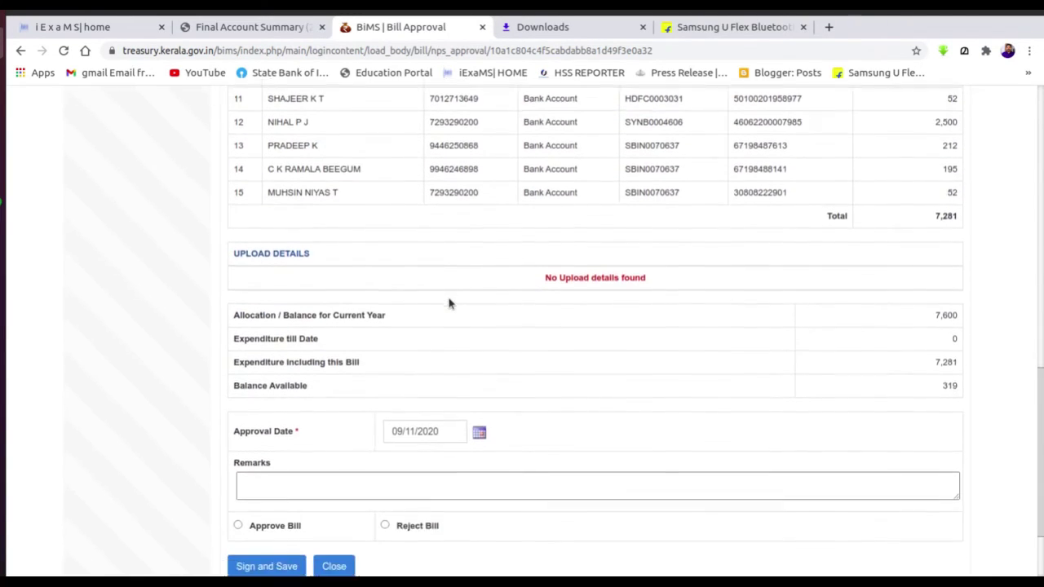
# Enter the remark "Ok", mark the bill as approved, and recheck its details.
pyautogui.click(263, 393)
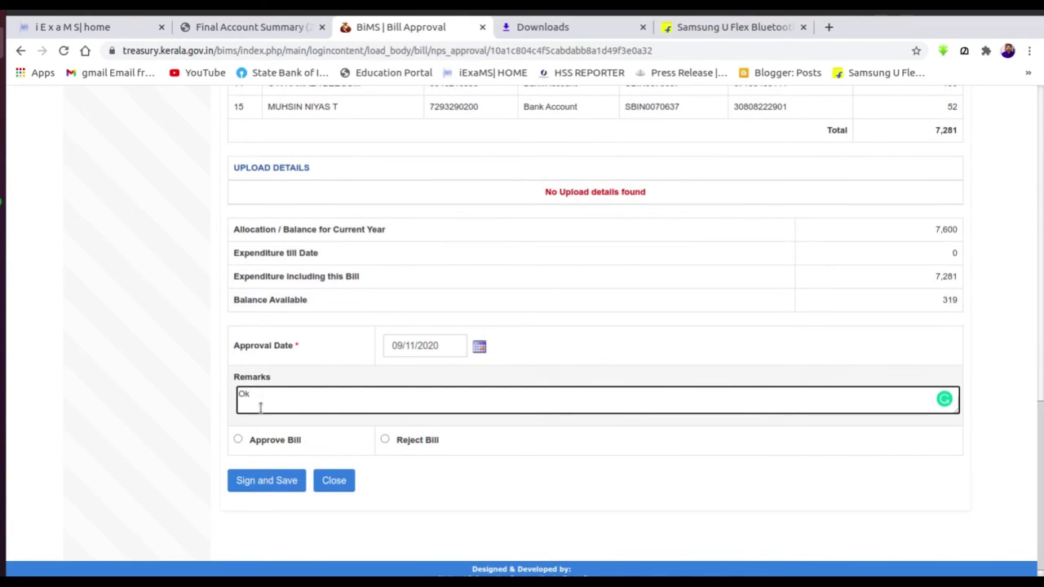
pyautogui.click(238, 440)
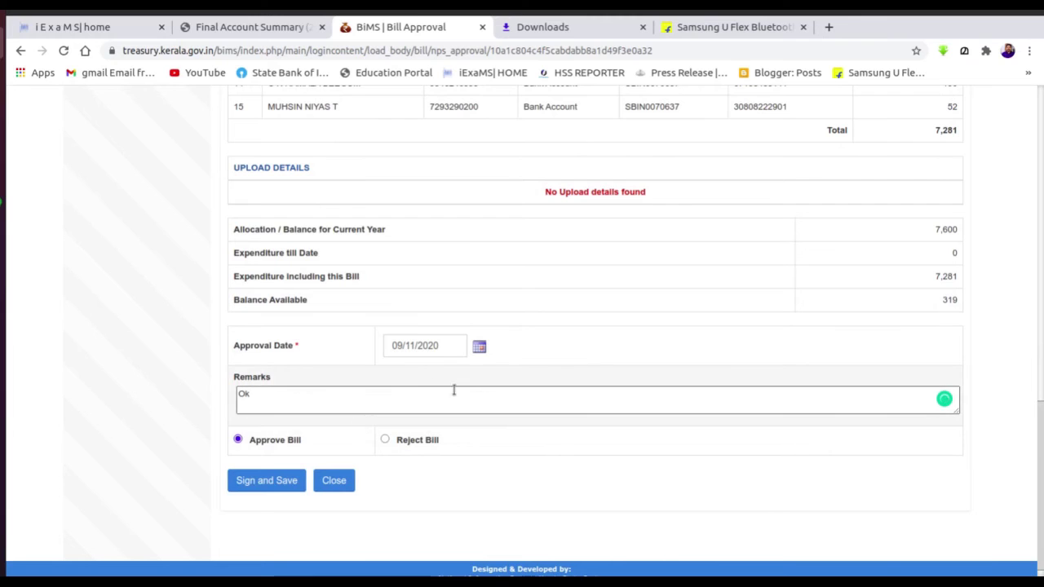
pyautogui.scroll(9, 469, 394)
pyautogui.scroll(5, 468, 394)
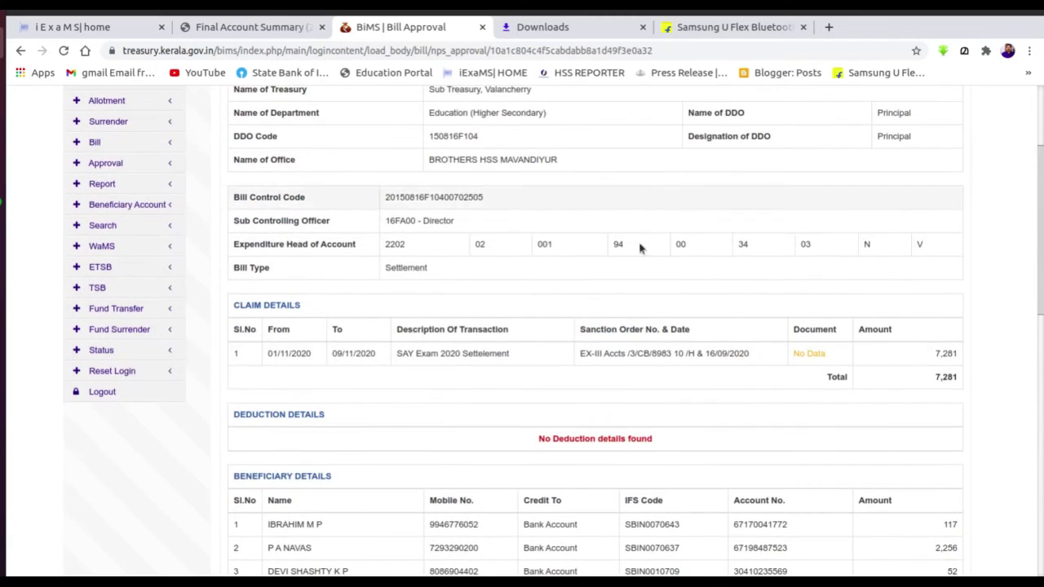
pyautogui.scroll(-15, 502, 349)
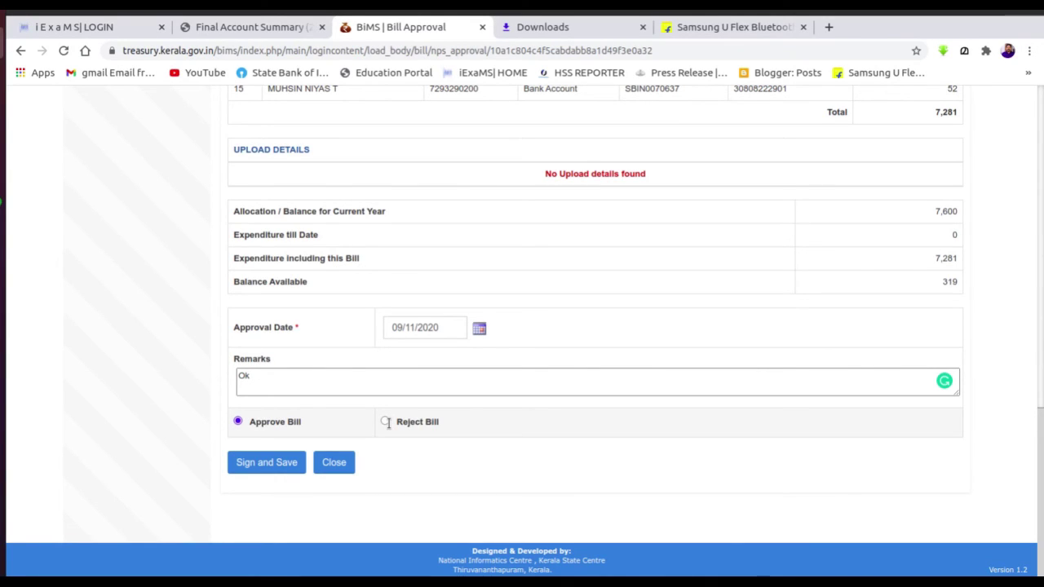
# Sign and save the bill approval by entering the token password, and acknowledge the confirmations.
pyautogui.click(263, 464)
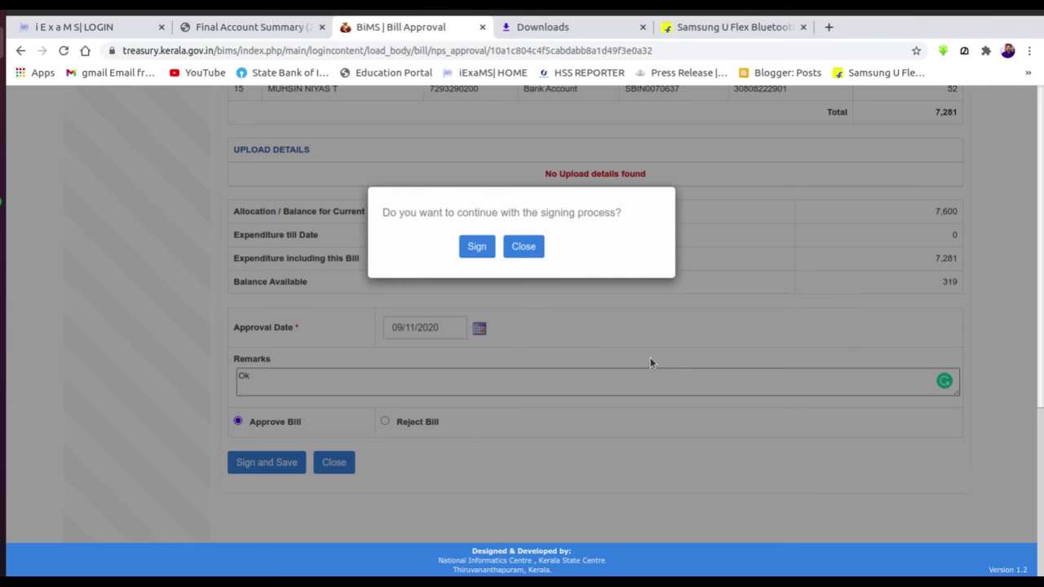
pyautogui.click(480, 251)
pyautogui.click(481, 251)
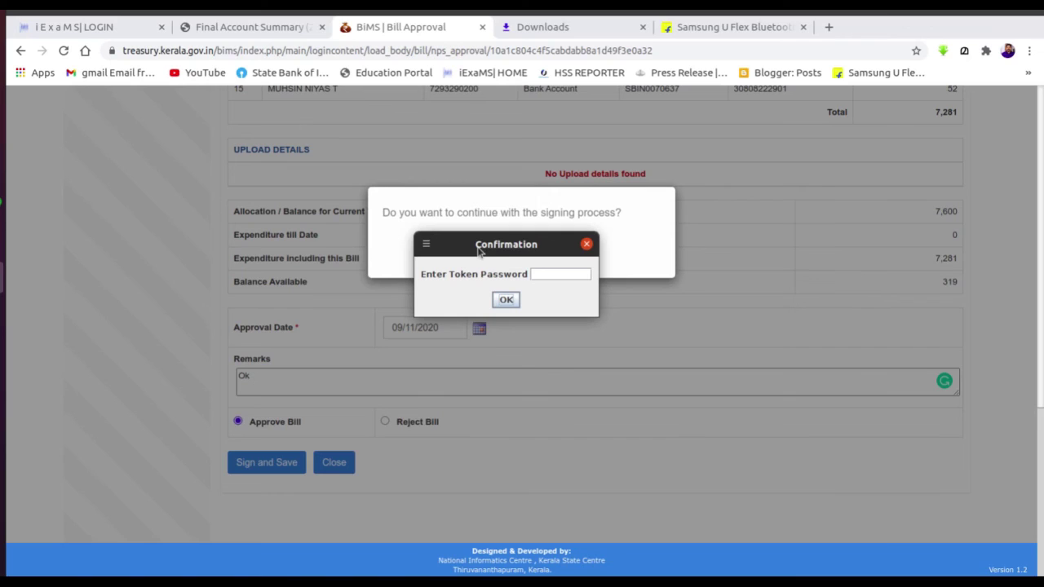
pyautogui.click(558, 274)
pyautogui.click(506, 300)
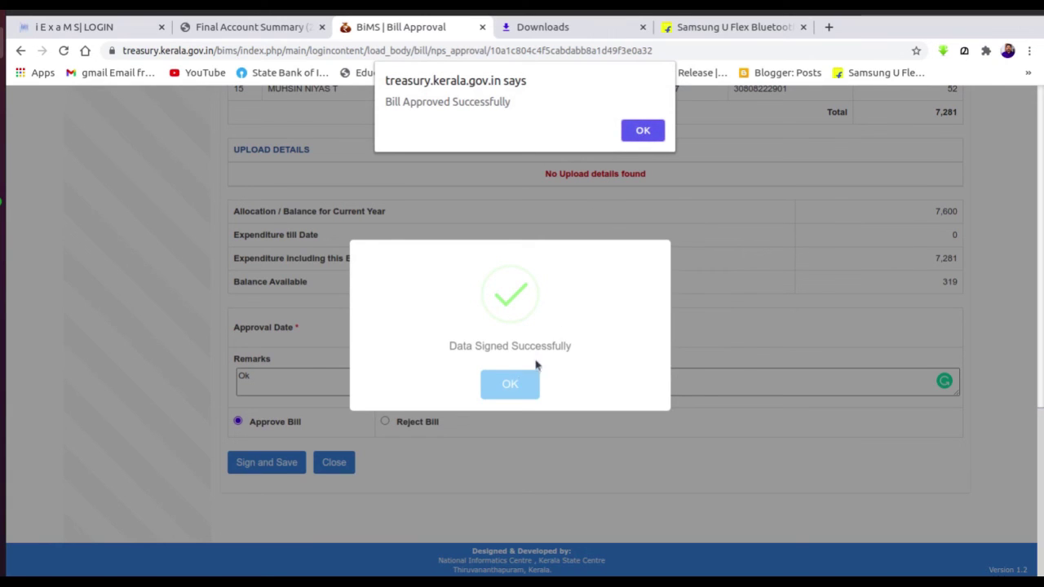
pyautogui.press('Return')
pyautogui.click(515, 387)
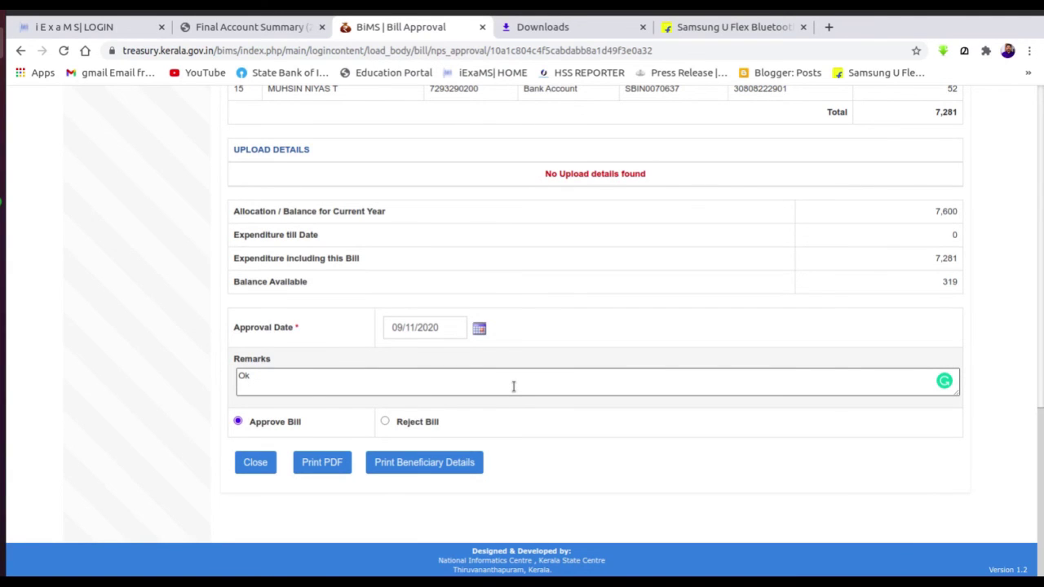
pyautogui.scroll(10, 513, 387)
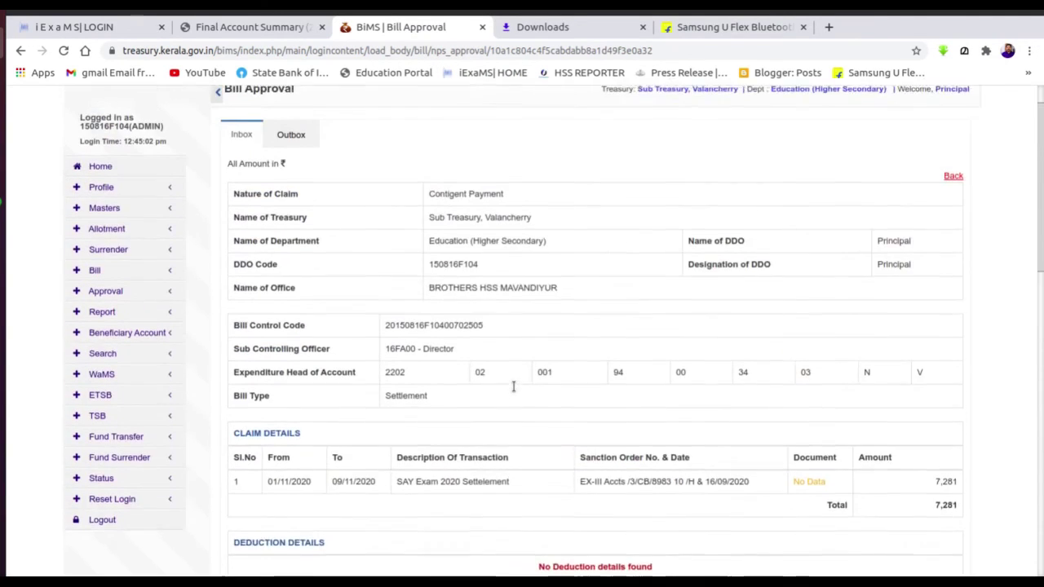
# Search the bill approval outbox for 2020-21 bills dated 10/10/2020 to 09/11/2020, and compare it with the approval inbox.
pyautogui.click(286, 192)
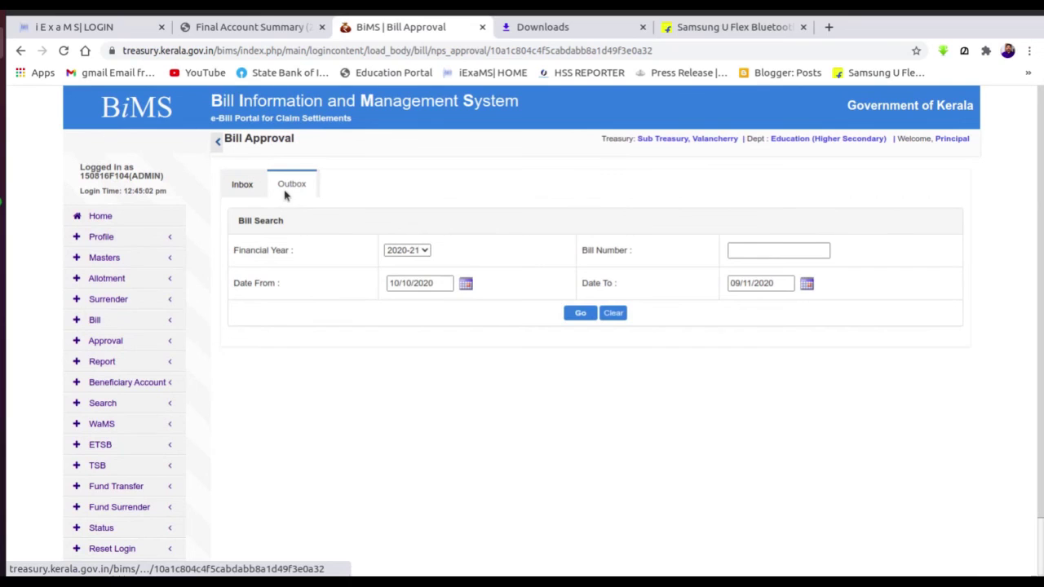
pyautogui.click(580, 314)
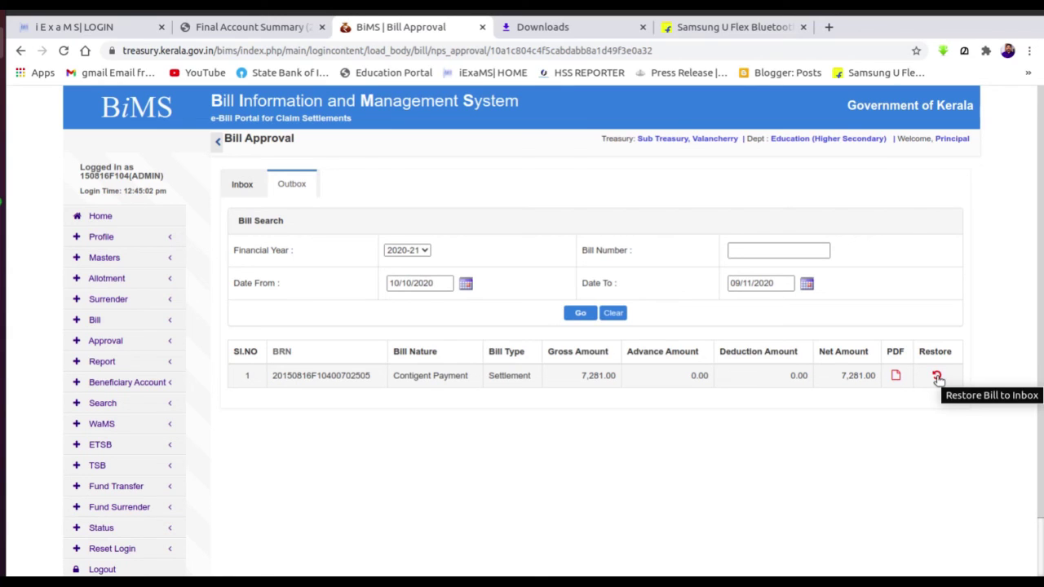
pyautogui.click(243, 185)
pyautogui.click(289, 186)
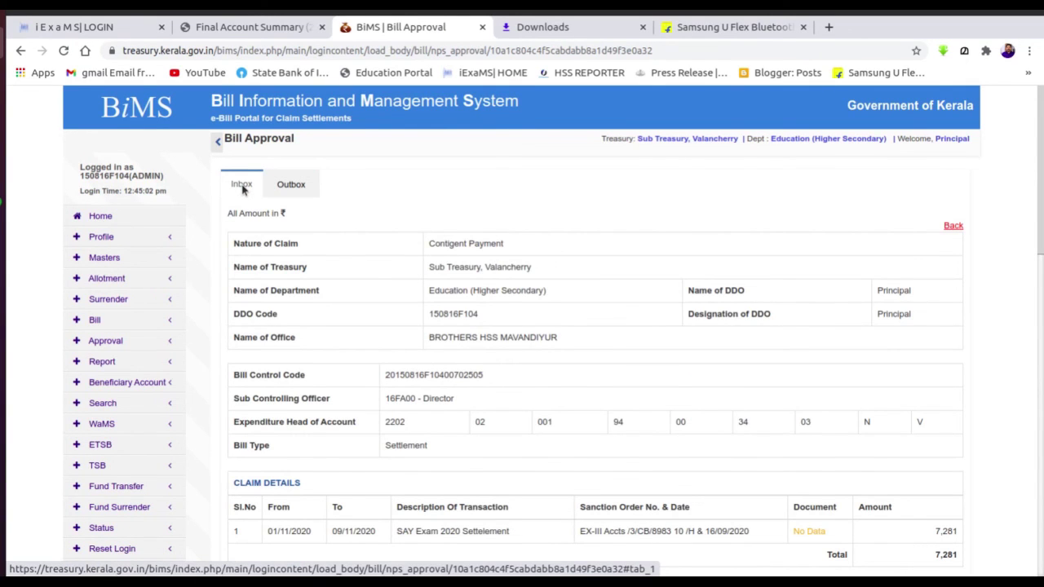
# Open the bill e-submission list, e-submit the approved contingent payment settlement bill to the treasury, and accept all confirmations.
pyautogui.scroll(-1, 100, 359)
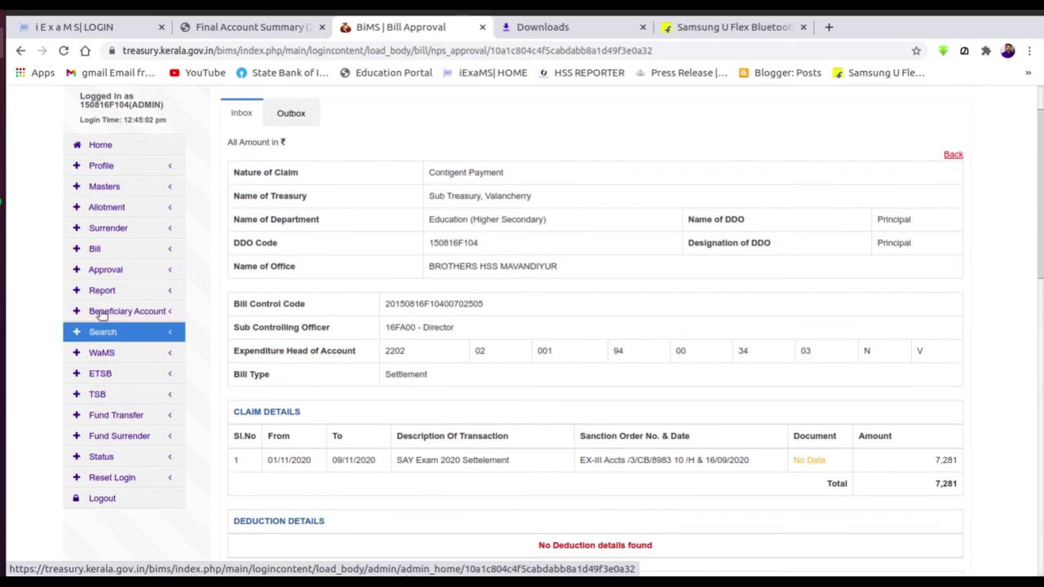
pyautogui.click(93, 248)
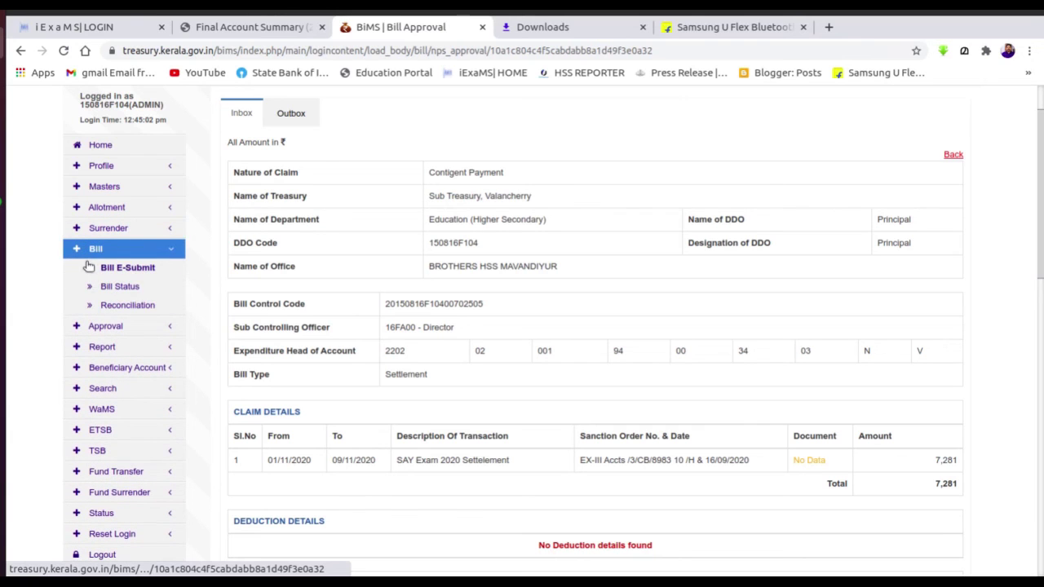
pyautogui.click(128, 268)
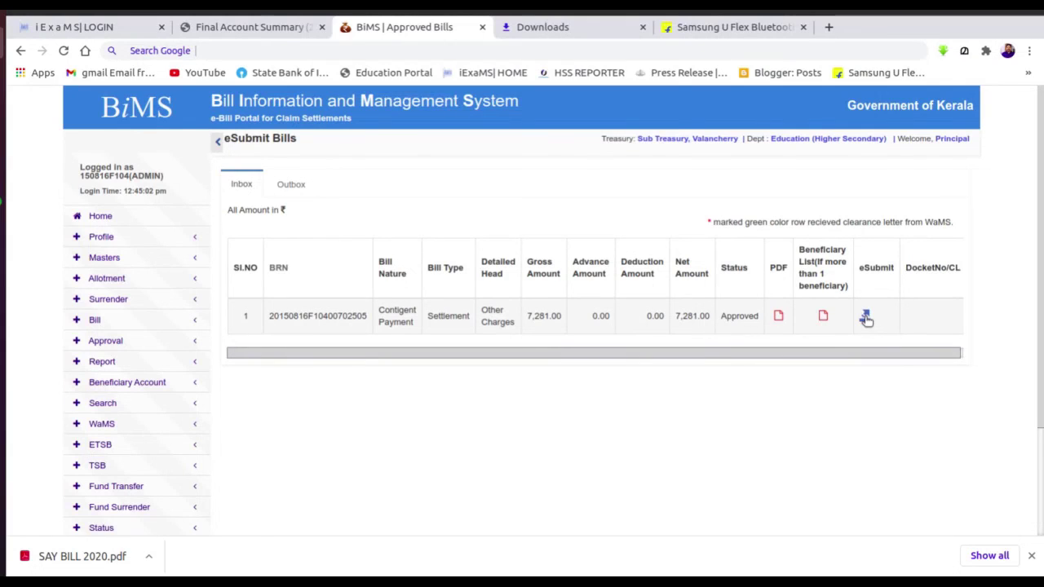
pyautogui.click(866, 318)
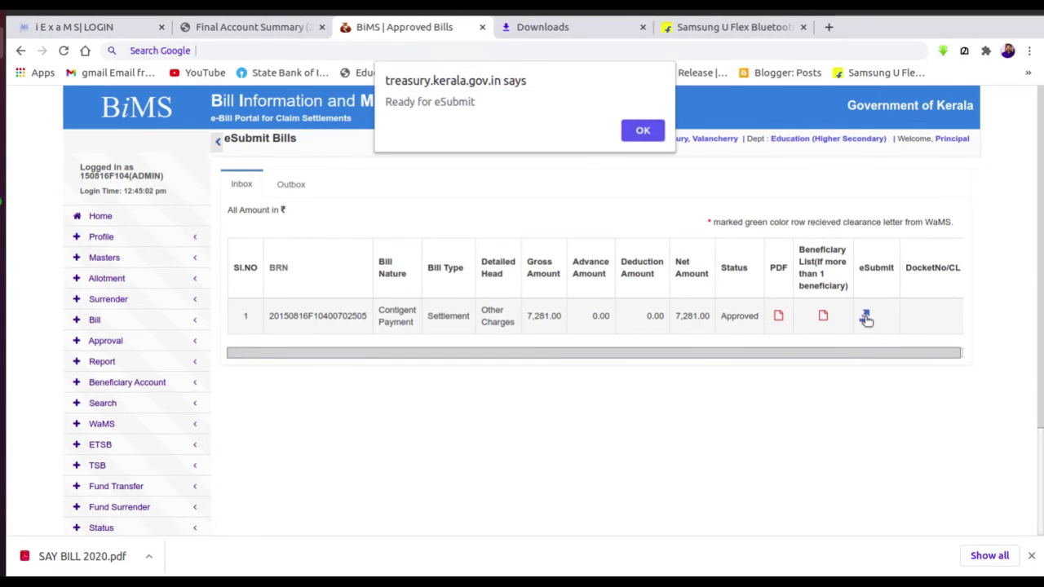
pyautogui.click(643, 131)
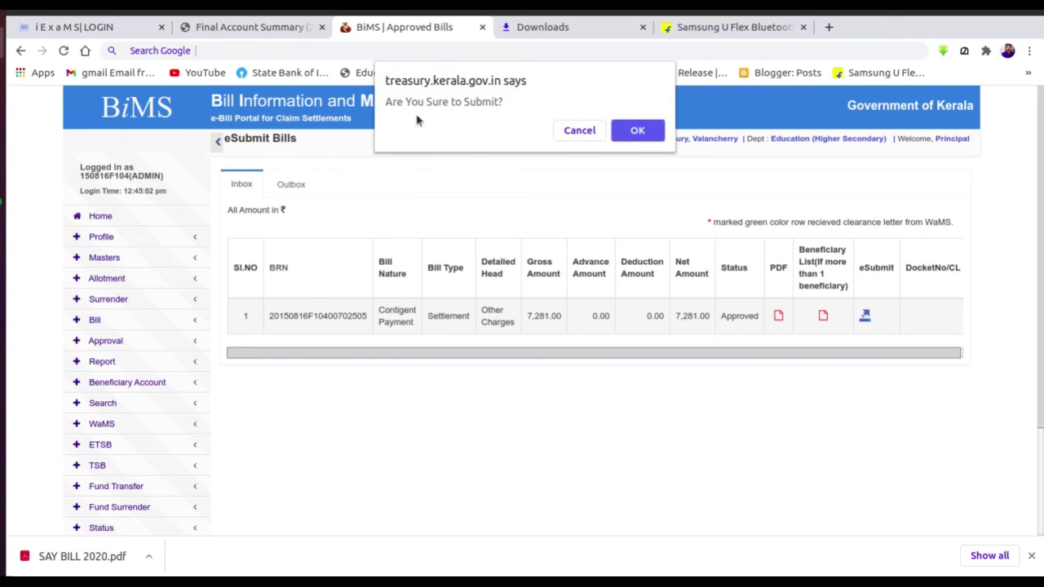
pyautogui.click(634, 132)
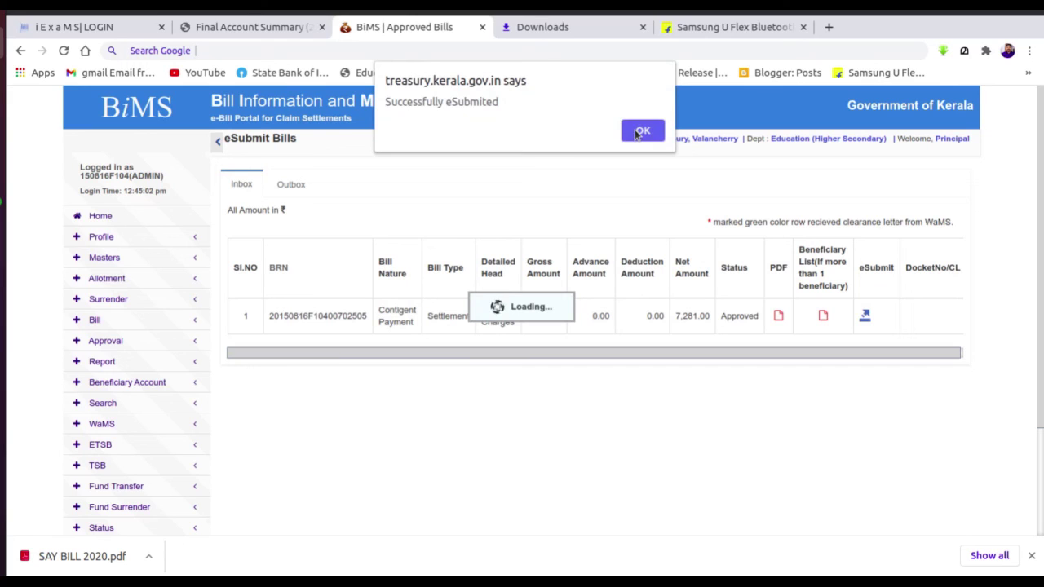
pyautogui.click(643, 131)
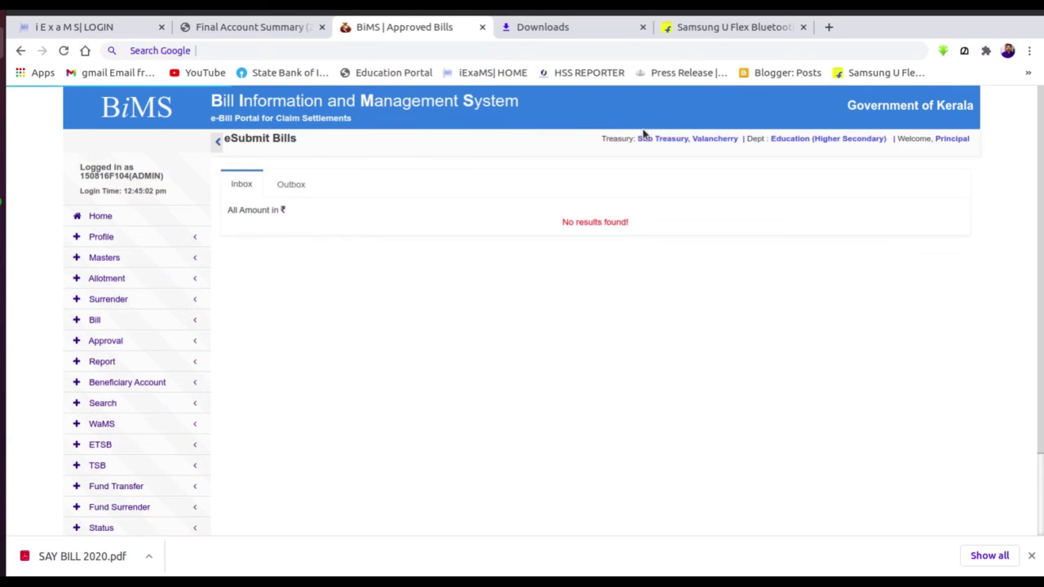
# Search the e-submission outbox for 2020-21 bills submitted between 10/10/2020 and 09/11/2020.
pyautogui.click(295, 186)
pyautogui.click(583, 301)
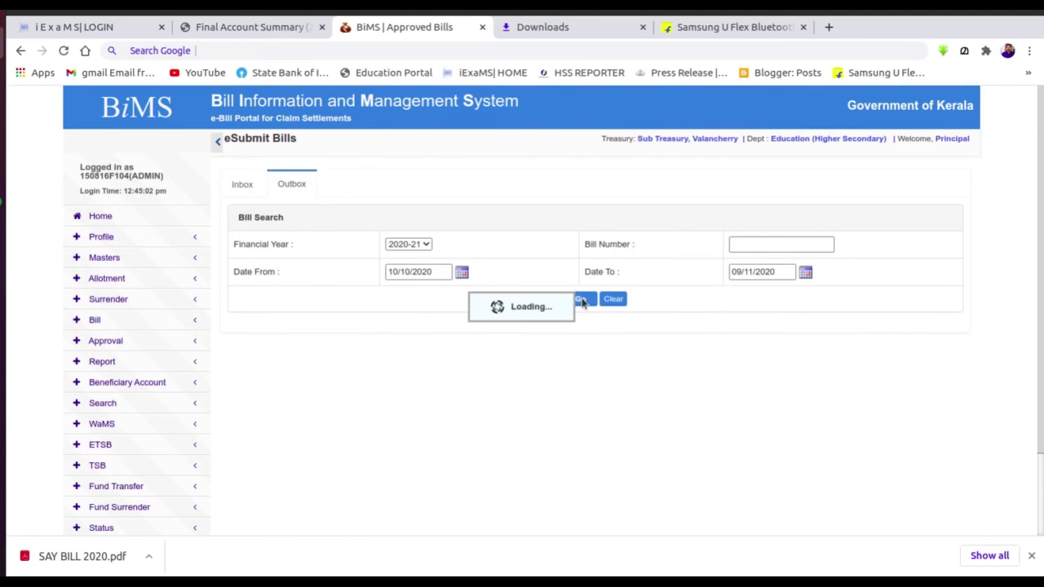